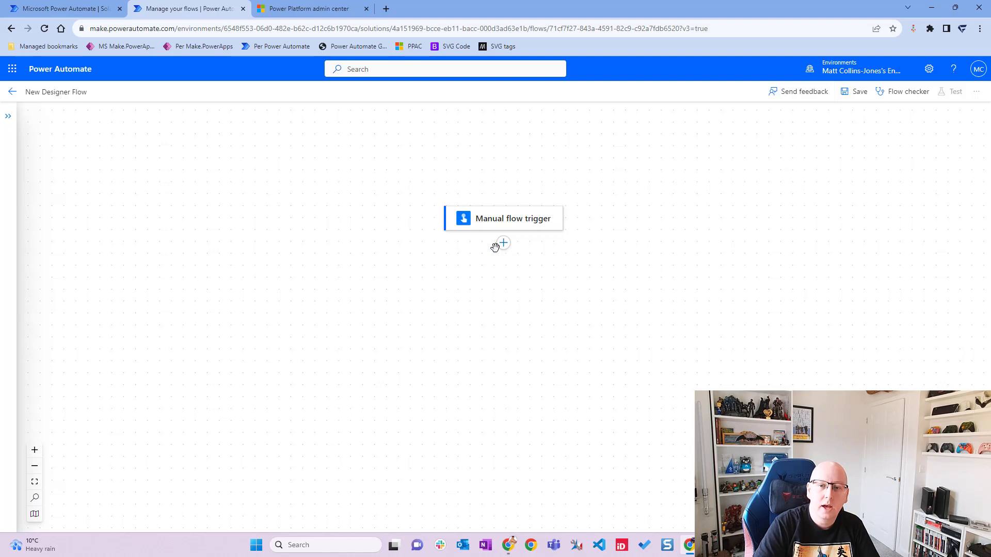
# - Add the Microsoft Dataverse action "Add a new row to selected environment (preview)" after the manual trigger, searching for "dataverse"
pyautogui.click(503, 243)
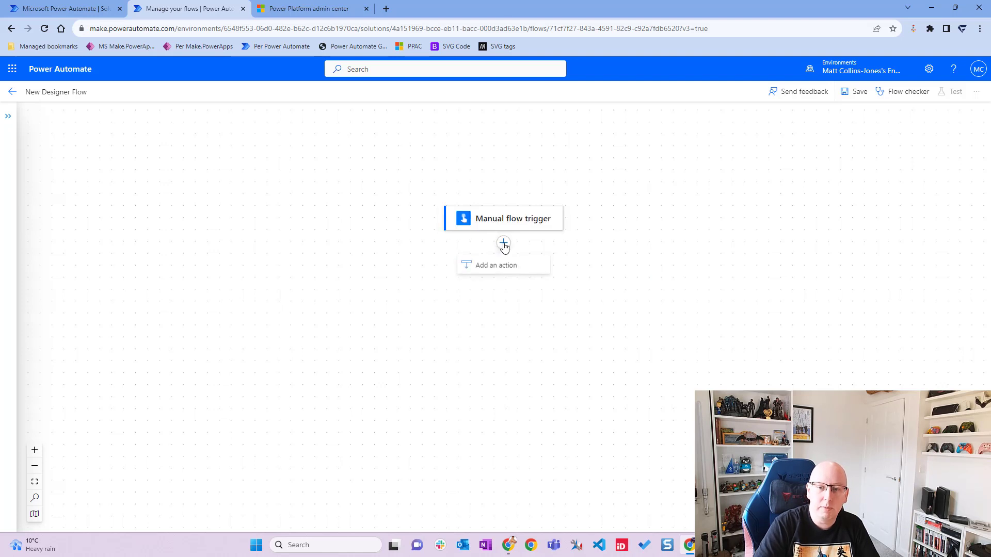
pyautogui.click(511, 268)
pyautogui.click(76, 149)
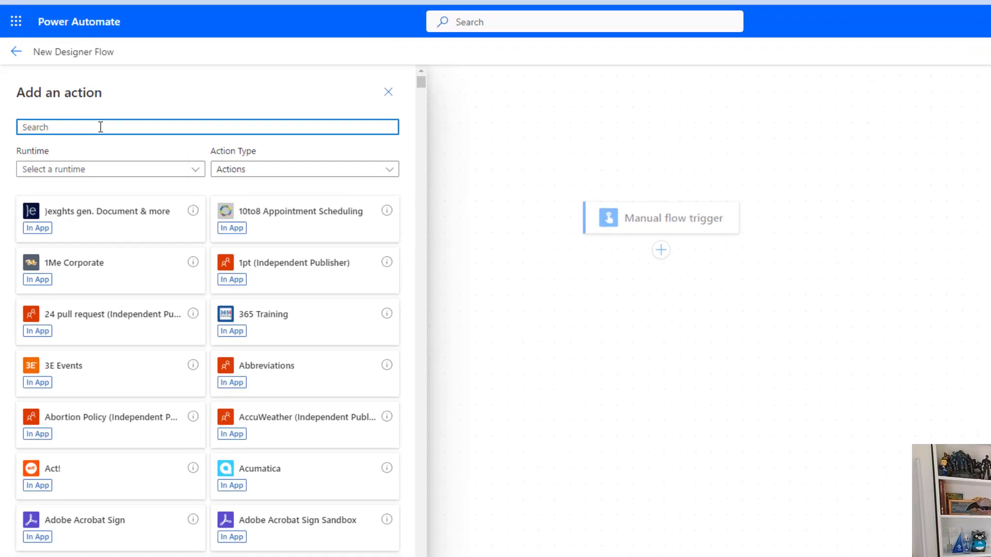
pyautogui.write('dataverse')
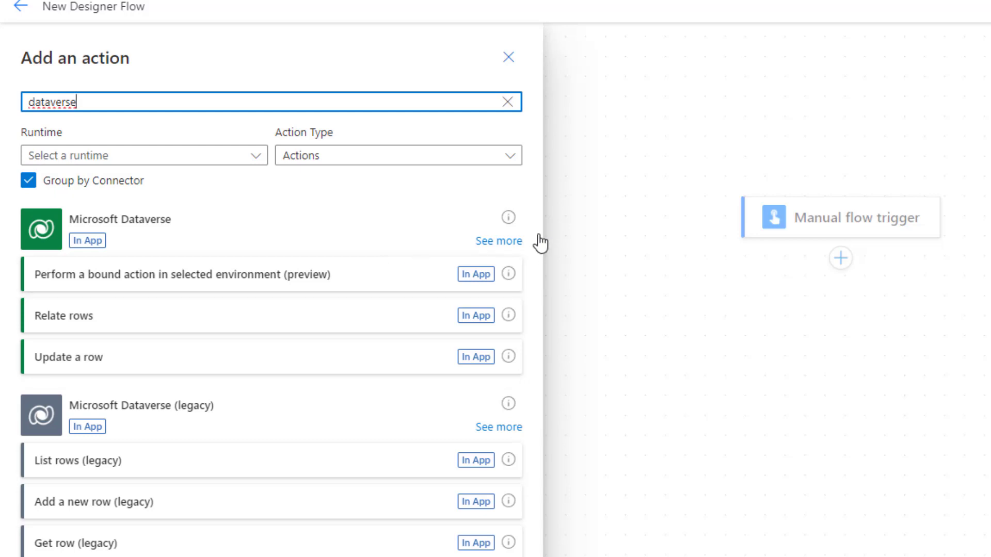
pyautogui.click(501, 250)
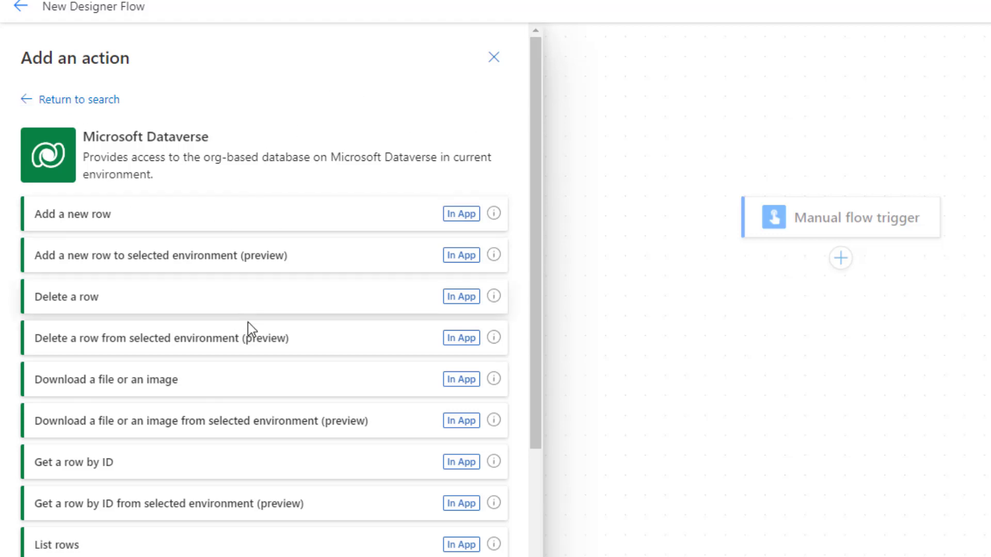
pyautogui.scroll(-5, 353, 305)
pyautogui.scroll(-4, 353, 305)
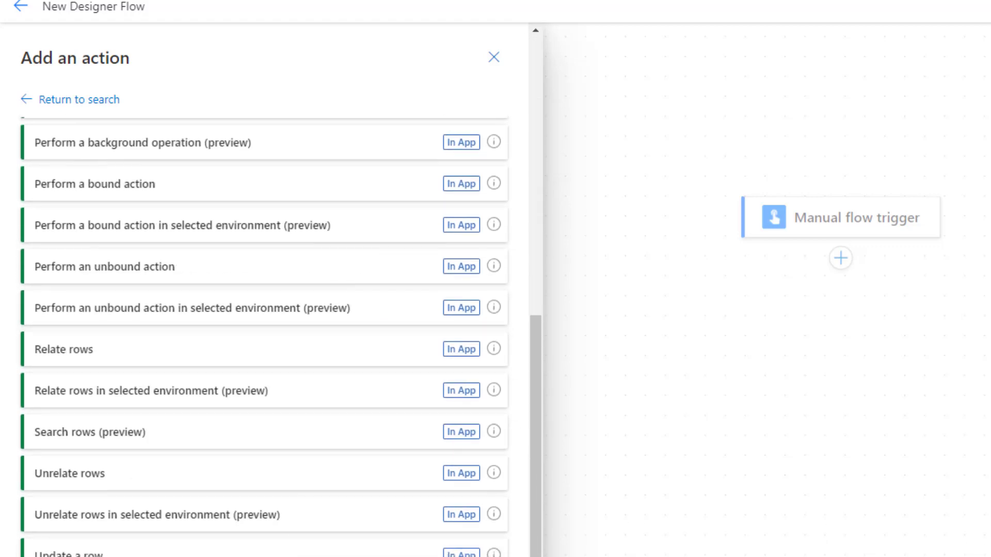
pyautogui.scroll(9, 405, 524)
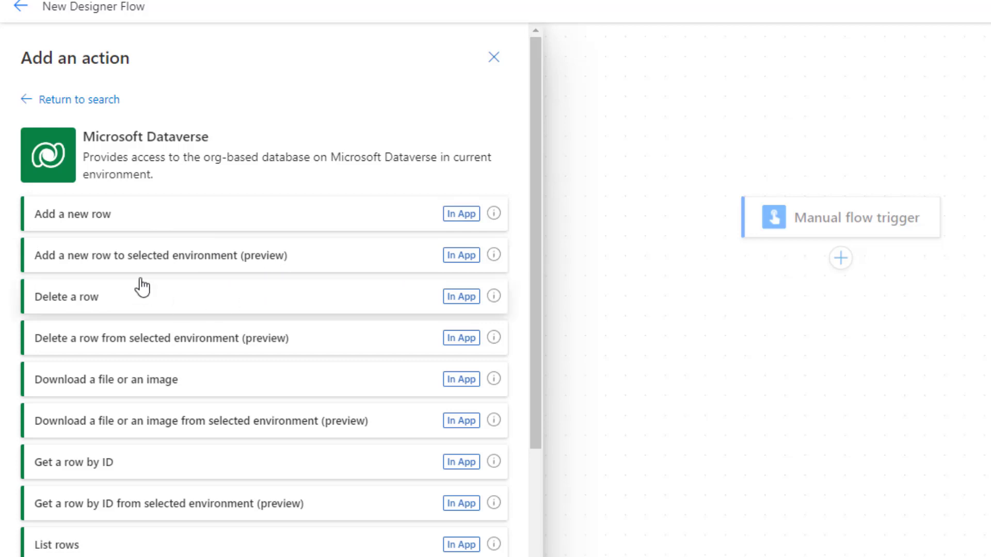
pyautogui.click(354, 265)
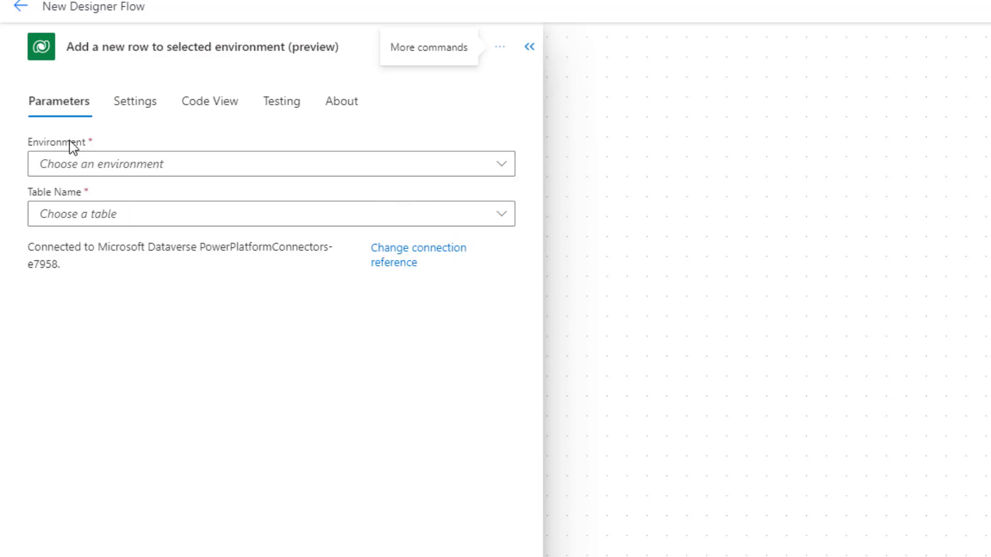
# - Set the new row action's environment to MCJ 2 and its table to Accounts
pyautogui.click(501, 170)
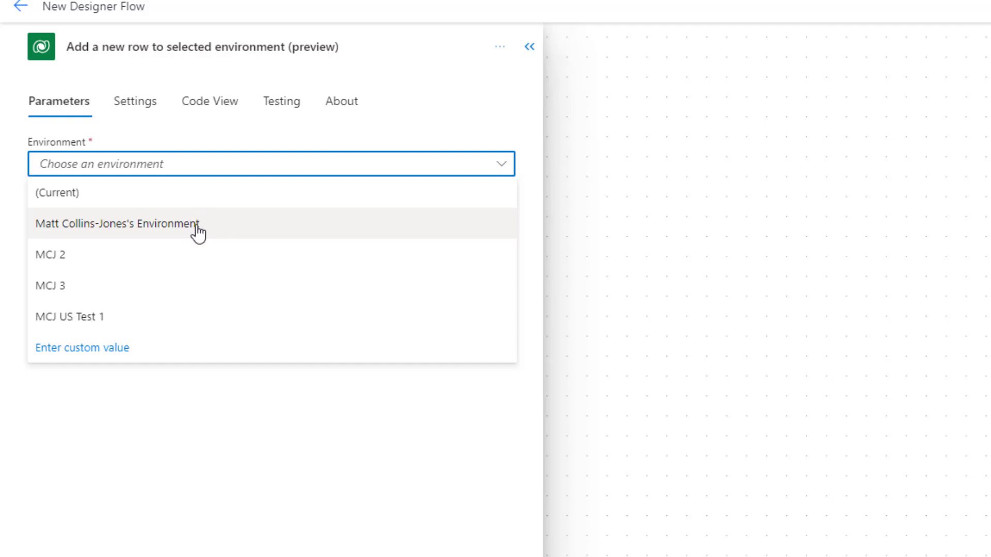
pyautogui.click(90, 260)
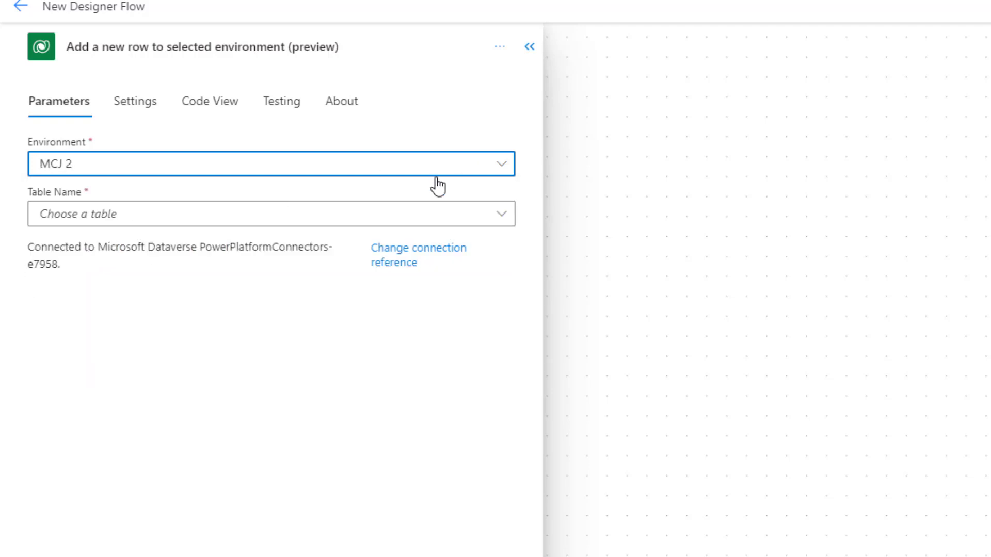
pyautogui.click(501, 213)
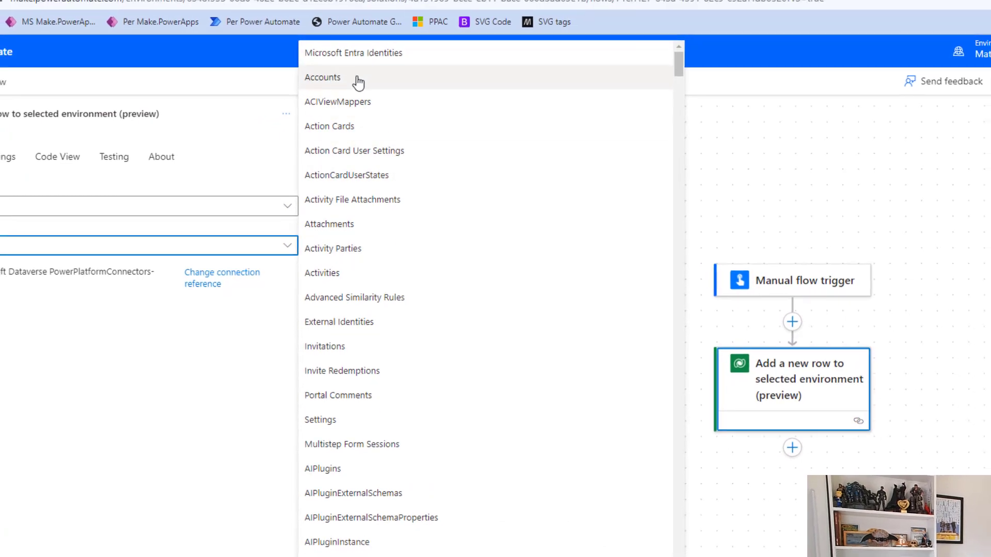
pyautogui.click(361, 76)
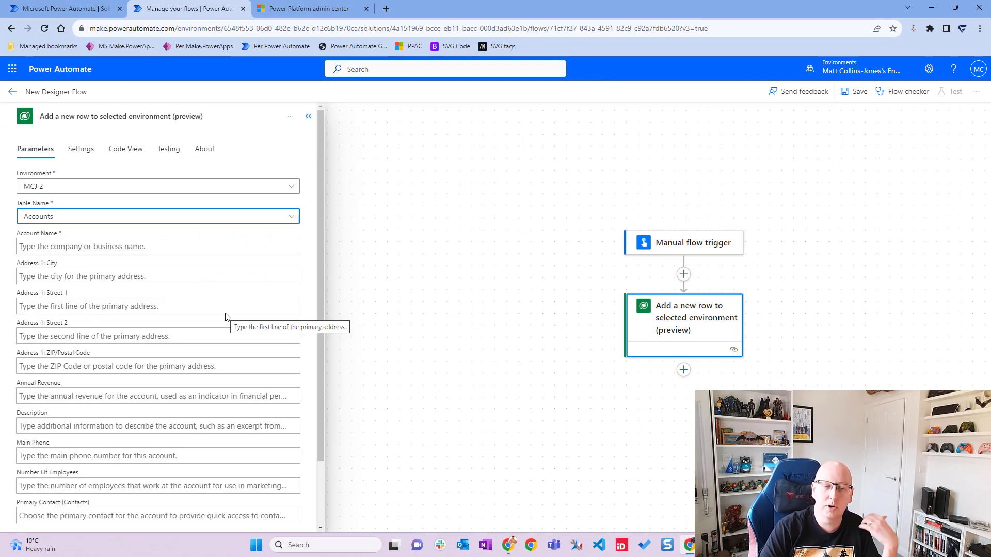
# - Enter "New Cross Environment Account" as the account name and collapse the action's settings
pyautogui.click(103, 246)
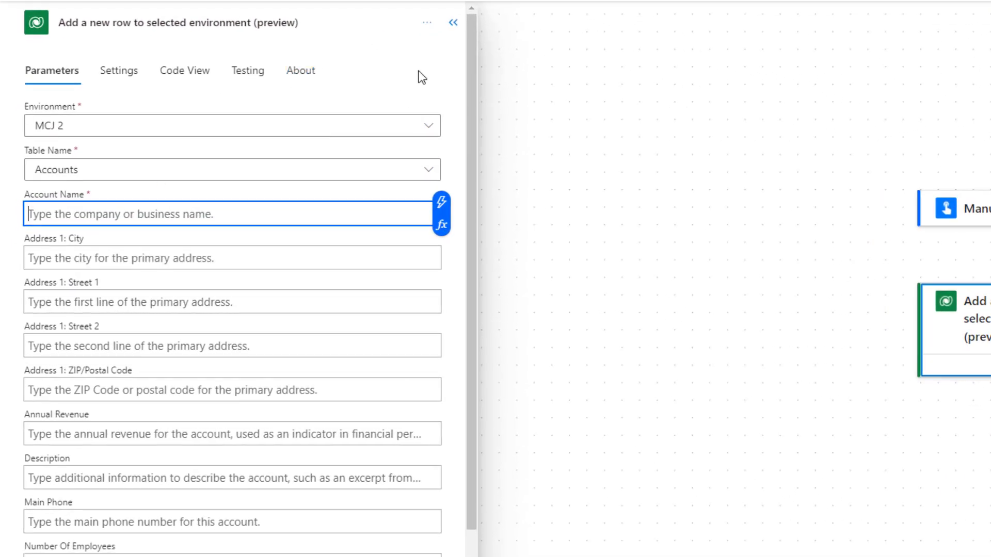
pyautogui.write('New ')
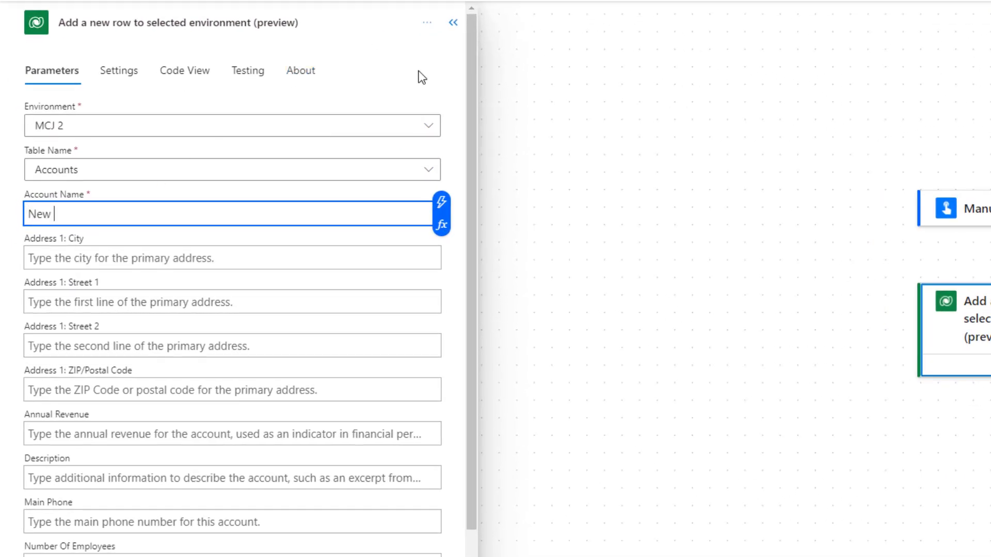
pyautogui.write('Cross Environment ')
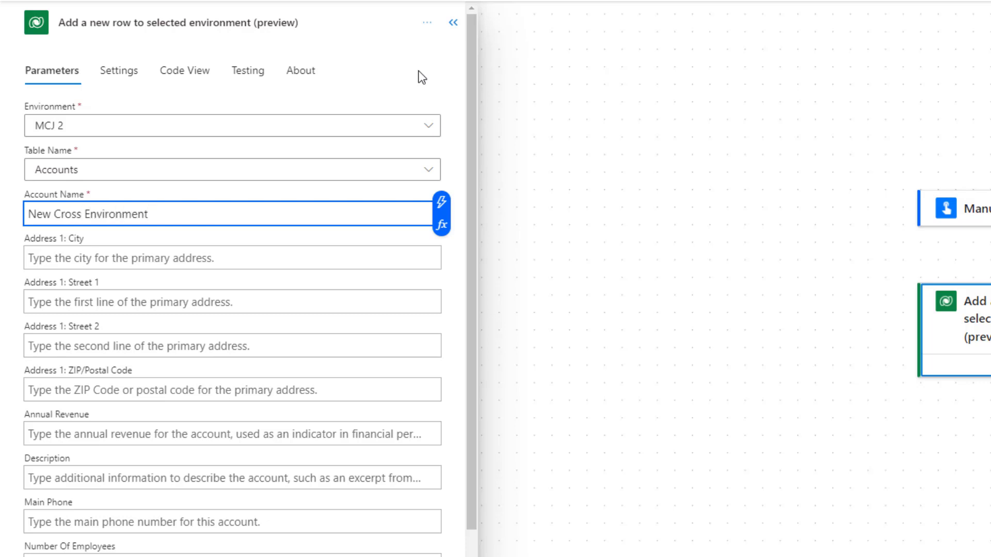
pyautogui.write('Account')
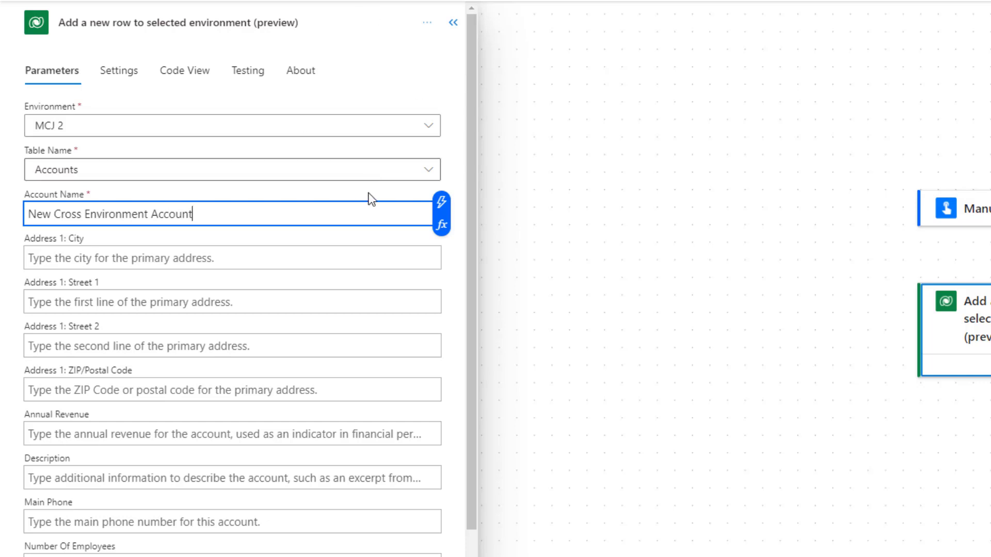
pyautogui.scroll(-2, 369, 197)
pyautogui.scroll(2, 345, 341)
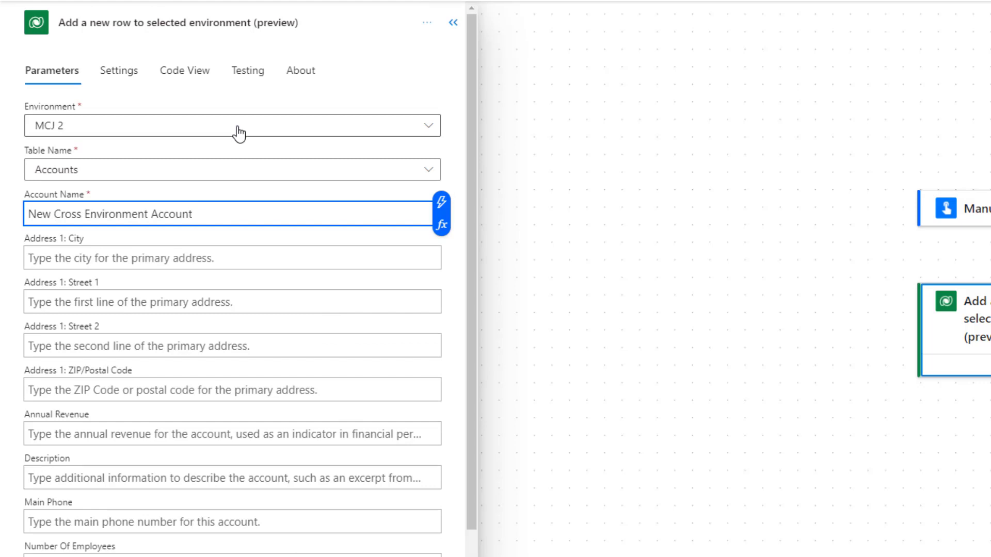
pyautogui.click(418, 75)
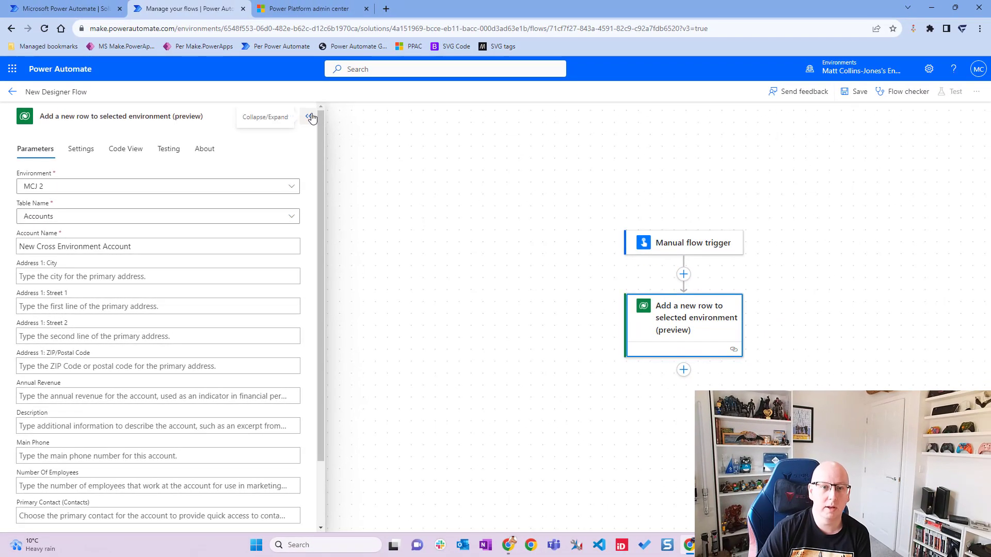
pyautogui.click(432, 36)
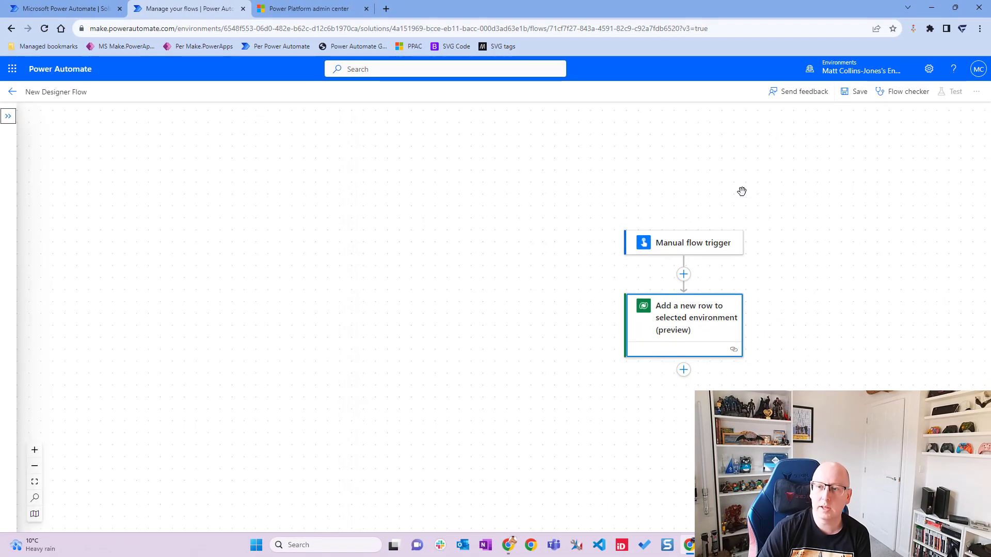
# - Save the flow and run a manual test with "ewere" as the trigger input
pyautogui.click(858, 94)
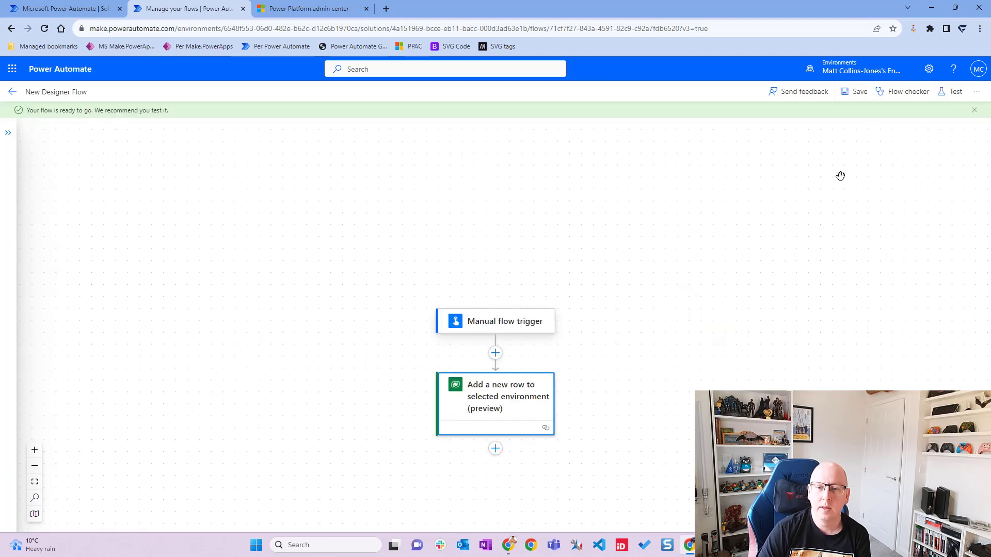
pyautogui.click(954, 91)
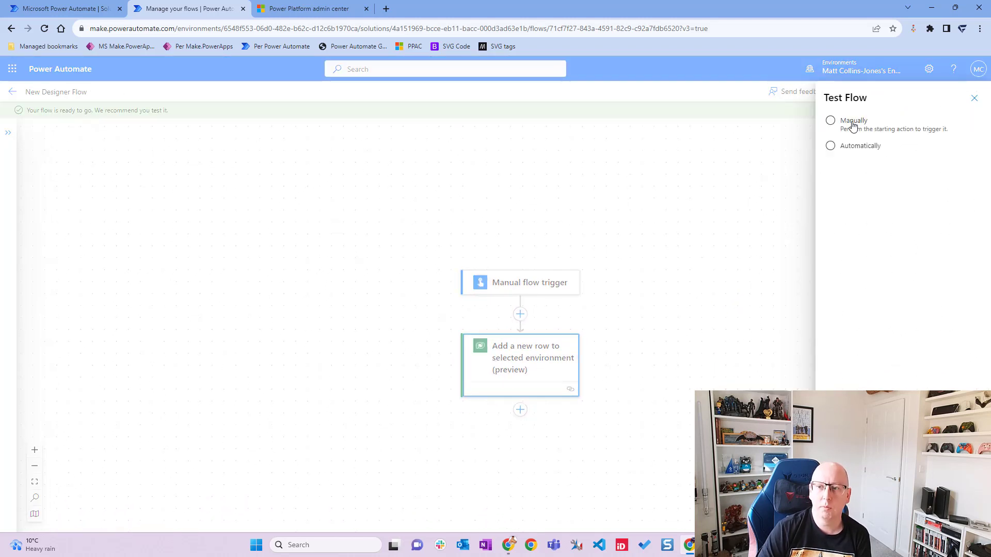
pyautogui.click(852, 122)
pyautogui.click(846, 519)
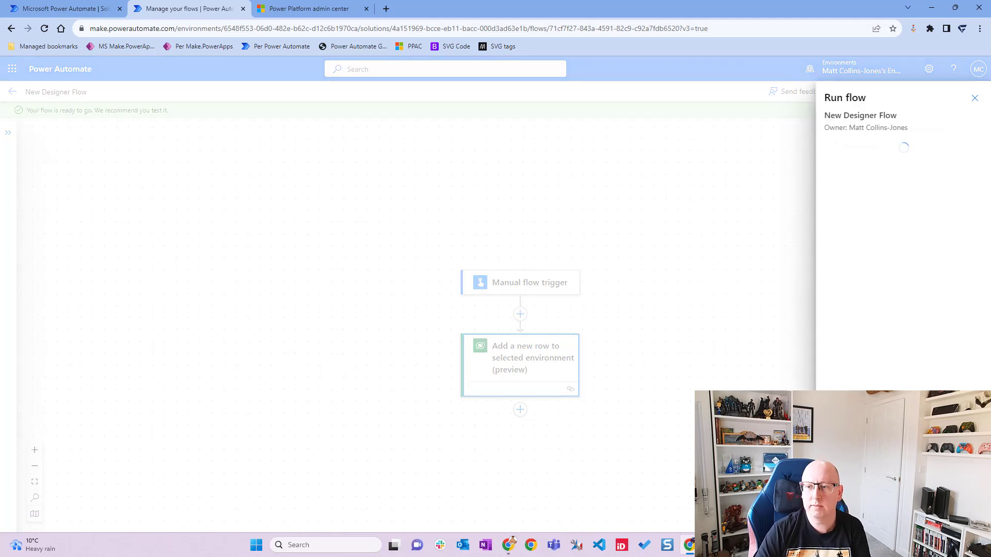
pyautogui.click(863, 180)
pyautogui.write('ewere')
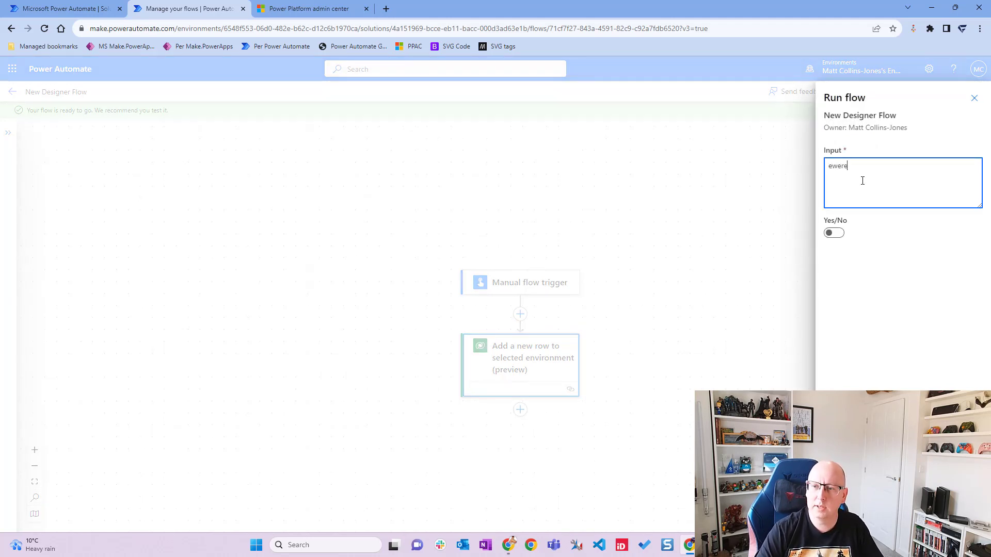
pyautogui.click(845, 519)
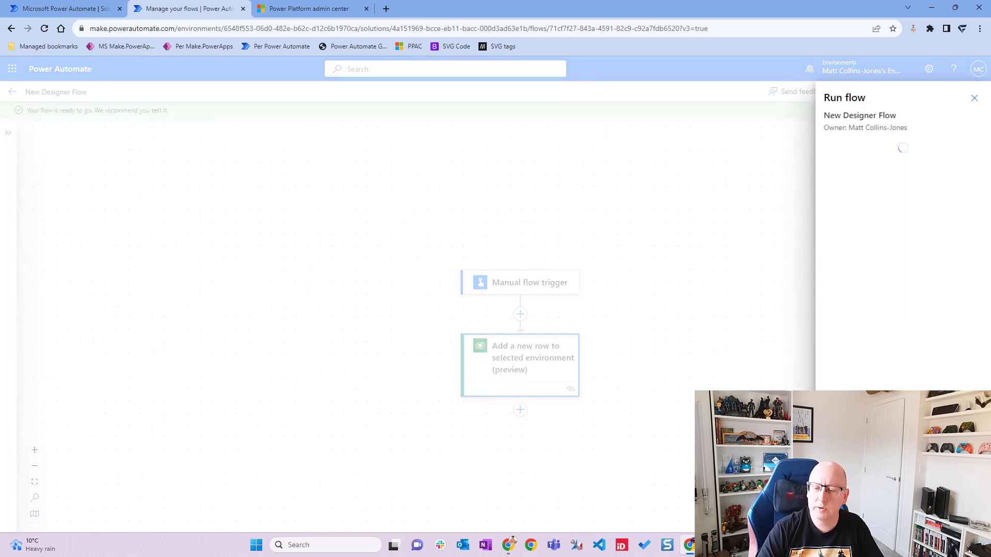
pyautogui.click(845, 520)
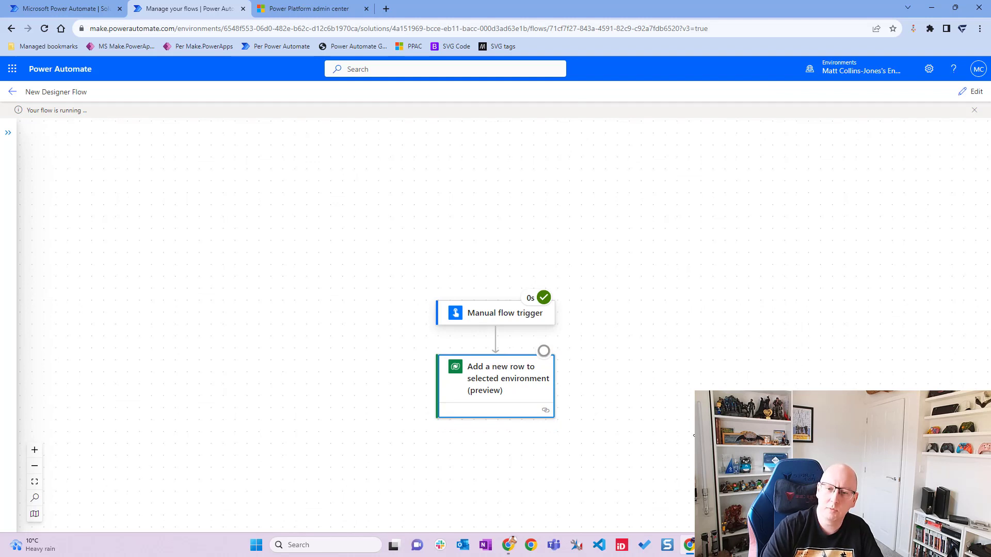
pyautogui.moveTo(545, 354)
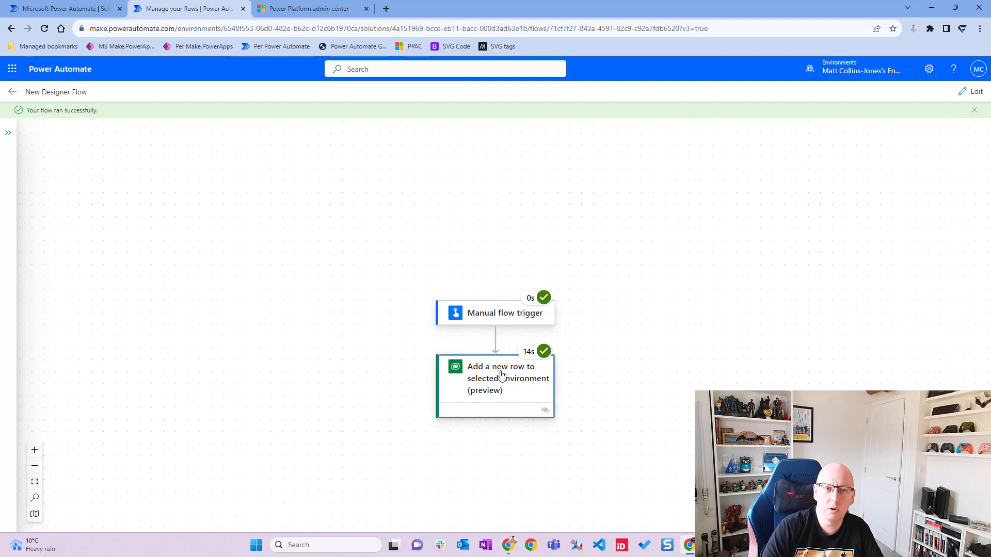
# - Switch to Power Apps in a new browser tab and examine the Account table's data in the MCJ 2 environment
pyautogui.click(386, 8)
pyautogui.click(197, 46)
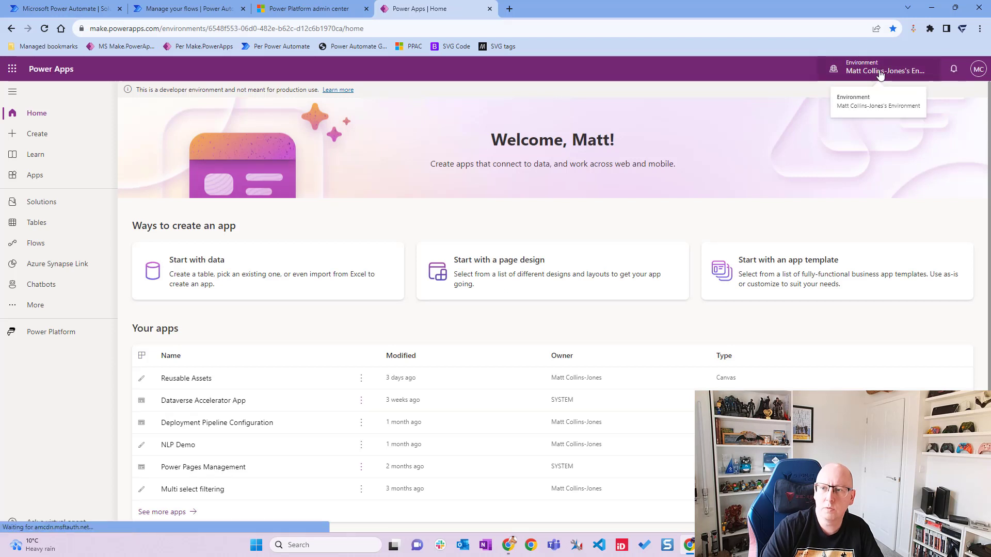
pyautogui.click(880, 75)
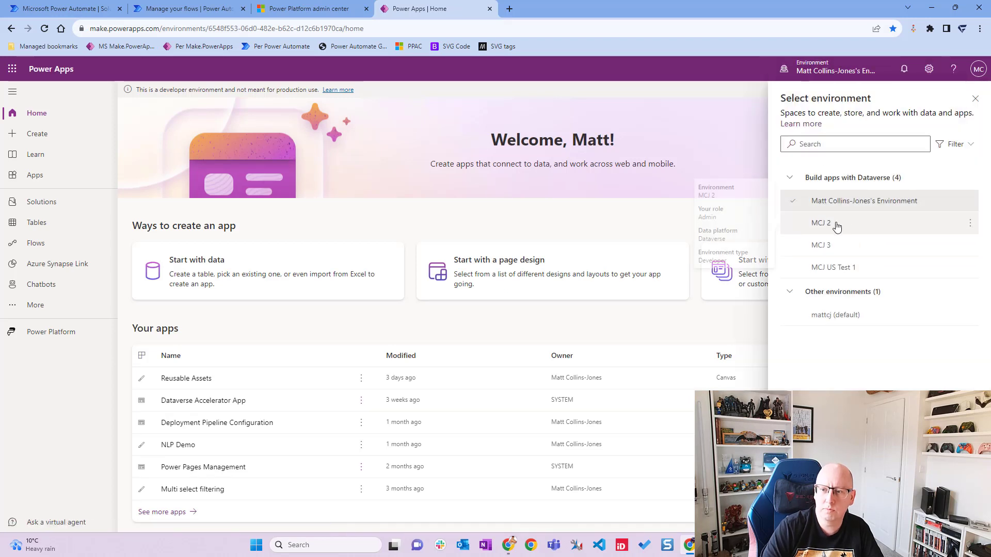
pyautogui.click(836, 225)
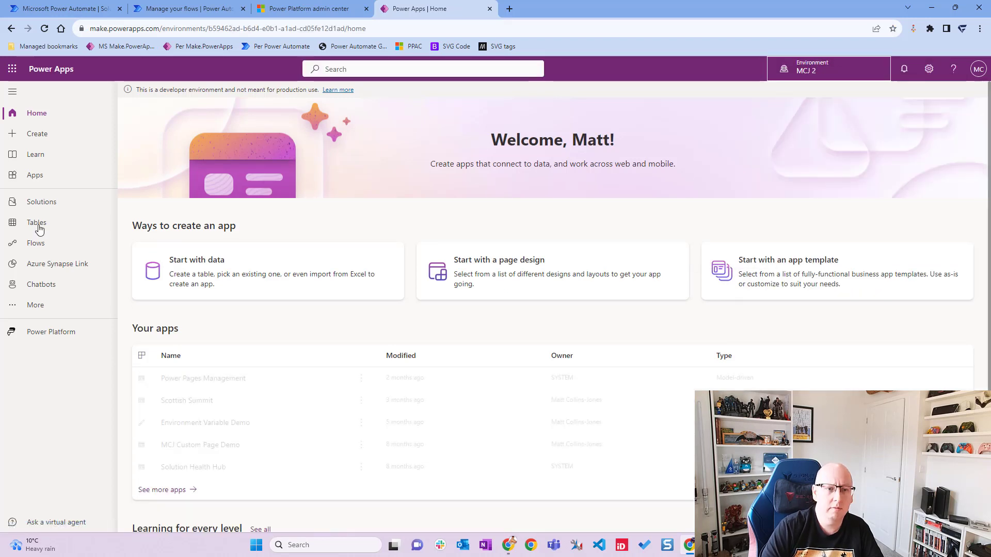
pyautogui.click(44, 227)
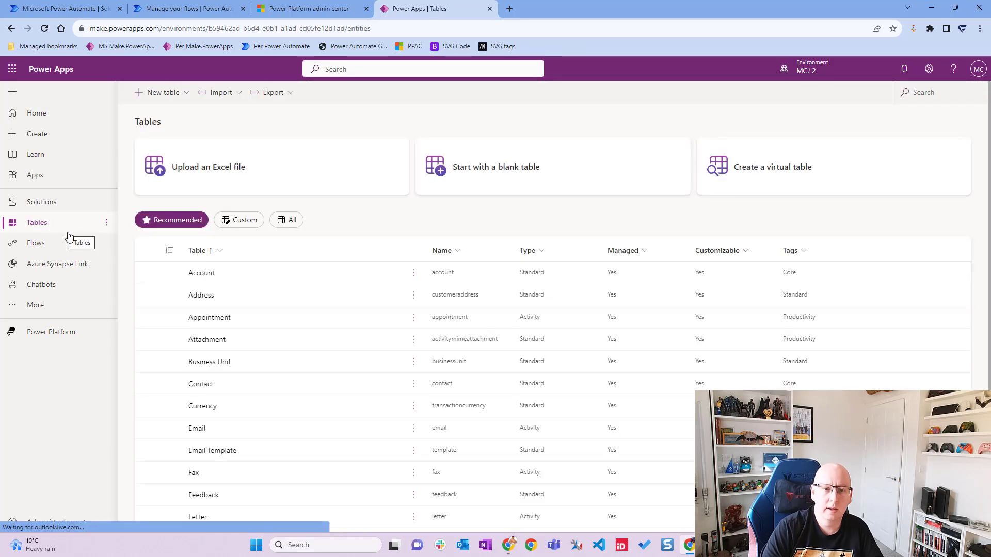
pyautogui.click(201, 273)
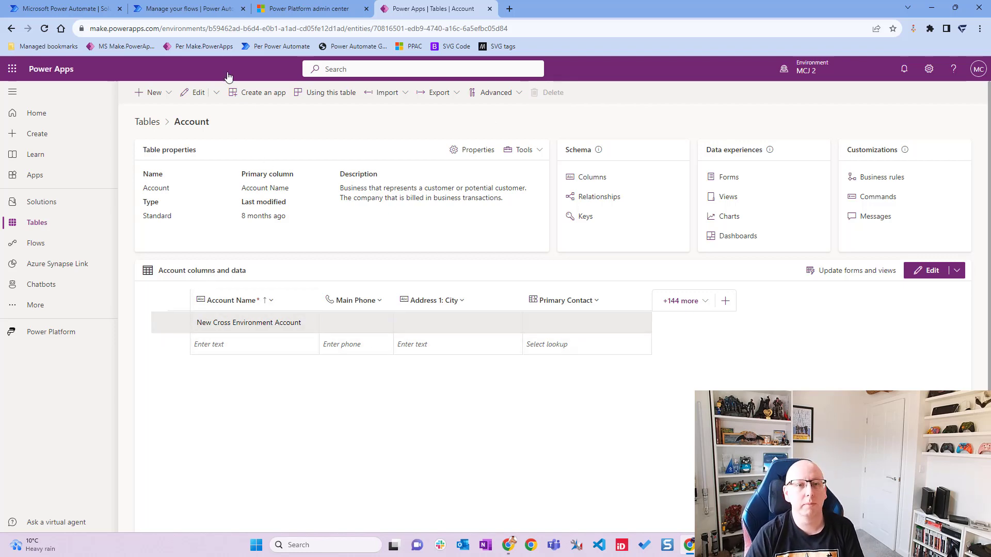
# - Return to the flow's browser tab, switch the flow to editing and open the new row action's settings
pyautogui.click(204, 9)
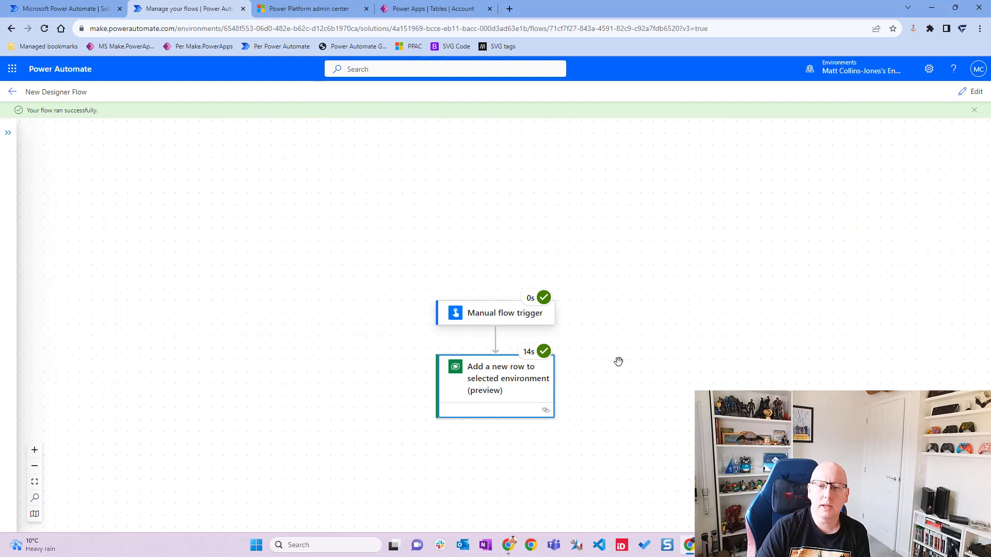
pyautogui.moveTo(618, 361); pyautogui.dragTo(656, 342)
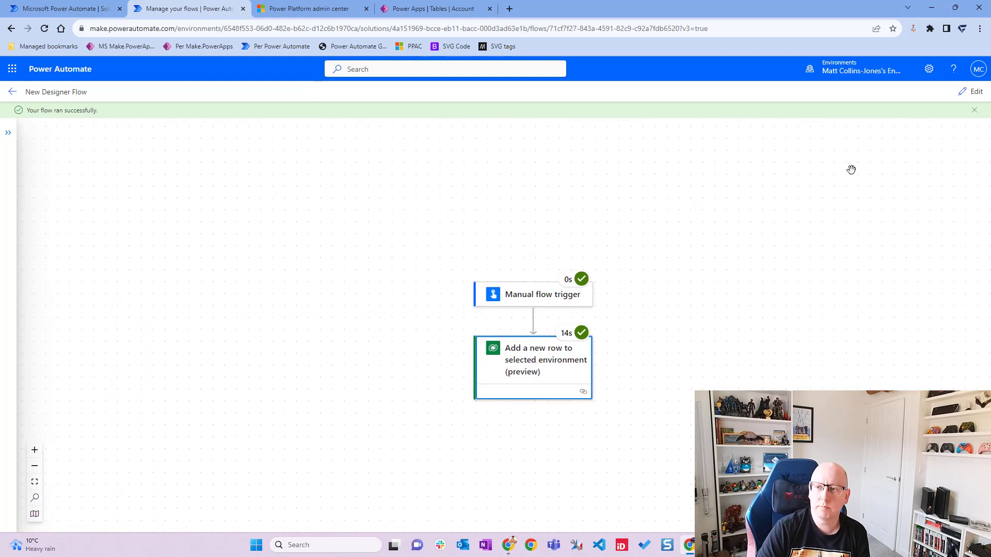
pyautogui.click(974, 92)
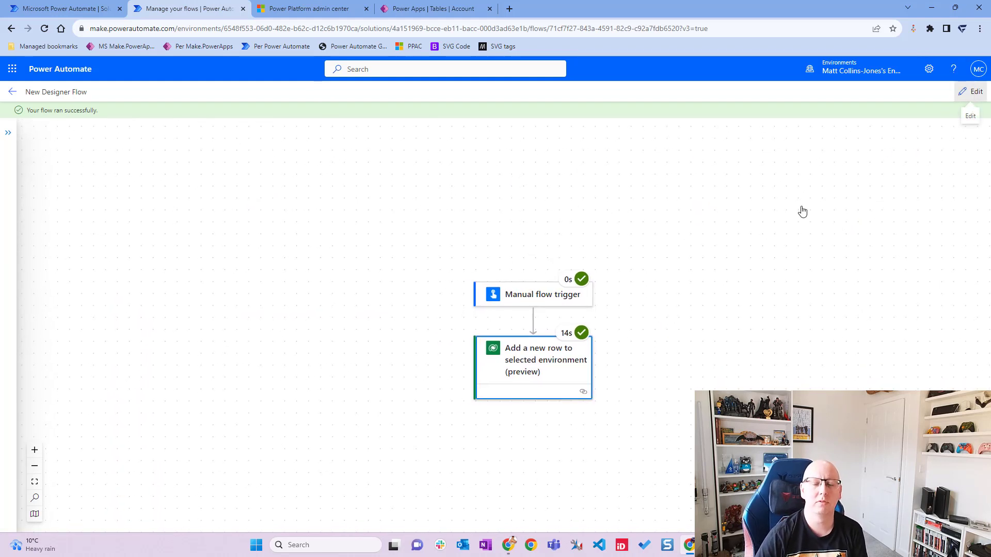
pyautogui.click(513, 390)
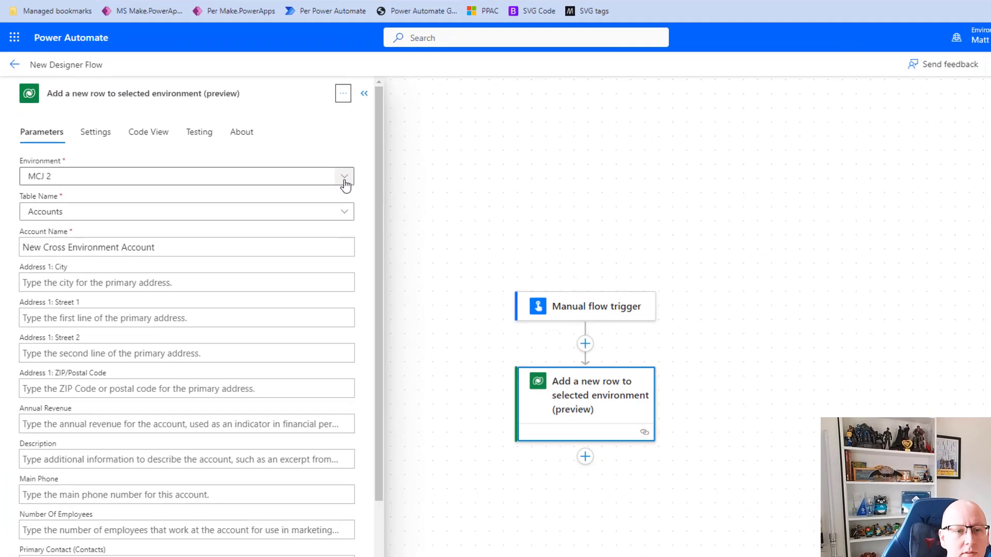
# - Try (Current) as the new row action's environment and switch the field to custom value entry
pyautogui.click(344, 178)
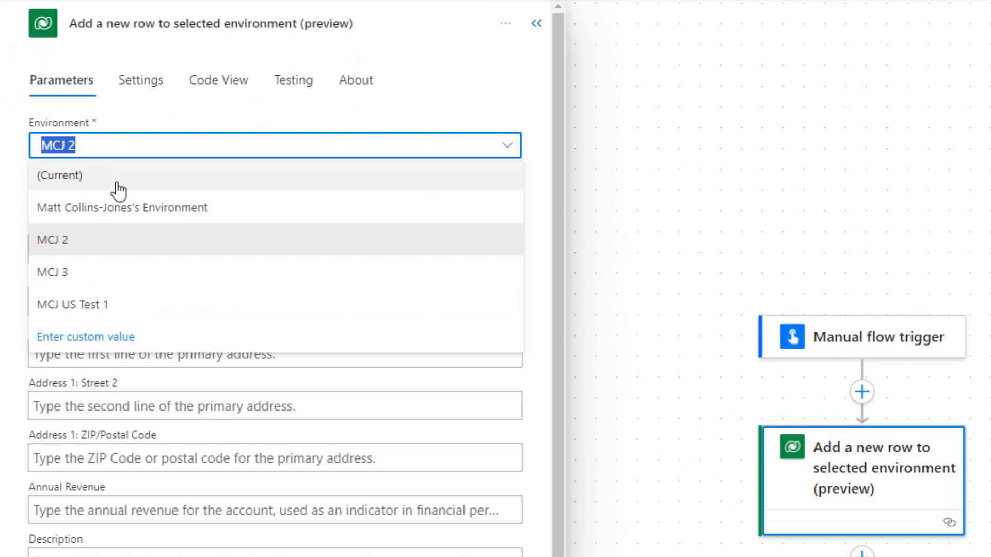
pyautogui.click(118, 184)
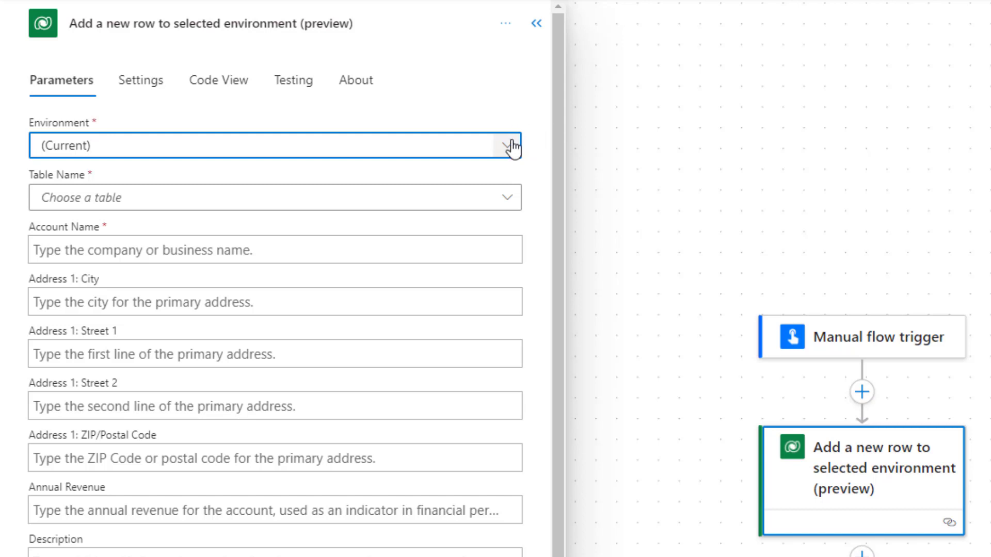
pyautogui.click(513, 149)
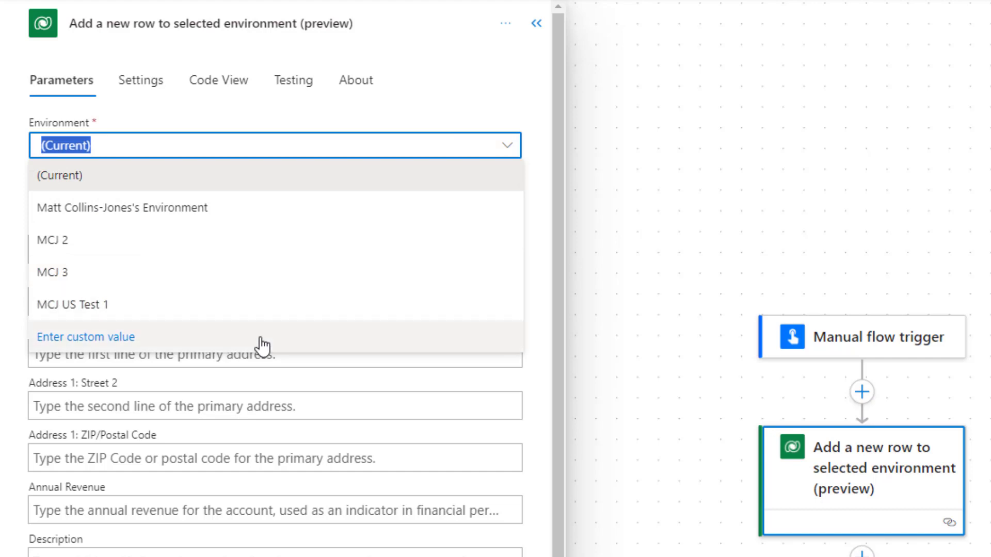
pyautogui.click(244, 344)
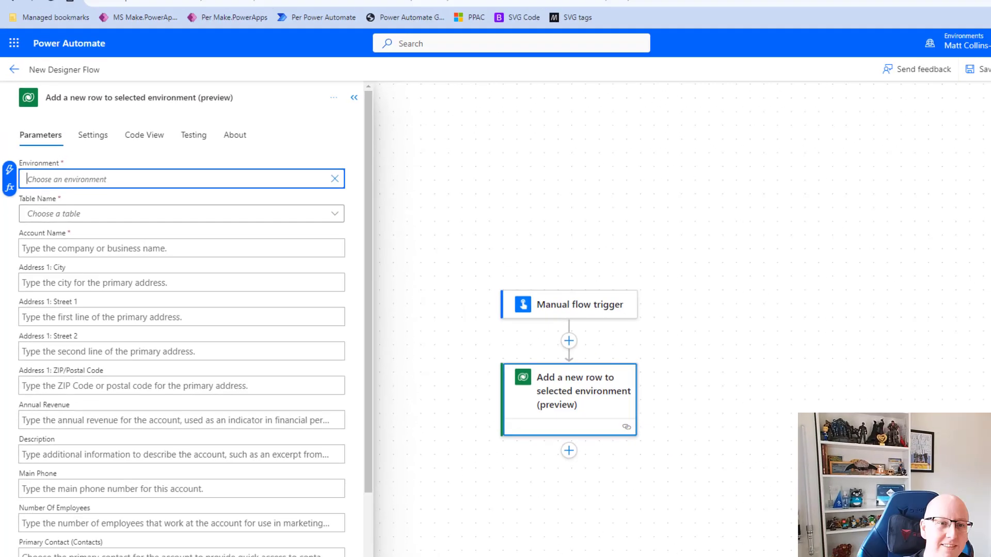
# - Switch to the MCJ Solution browser tab and start creating a new environment variable
pyautogui.click(79, 9)
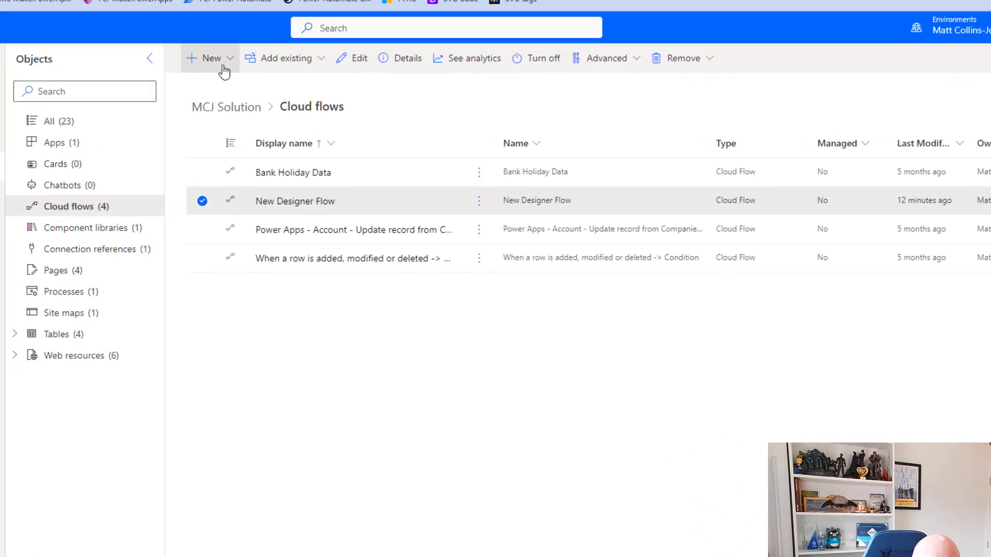
pyautogui.click(262, 92)
pyautogui.moveTo(248, 297)
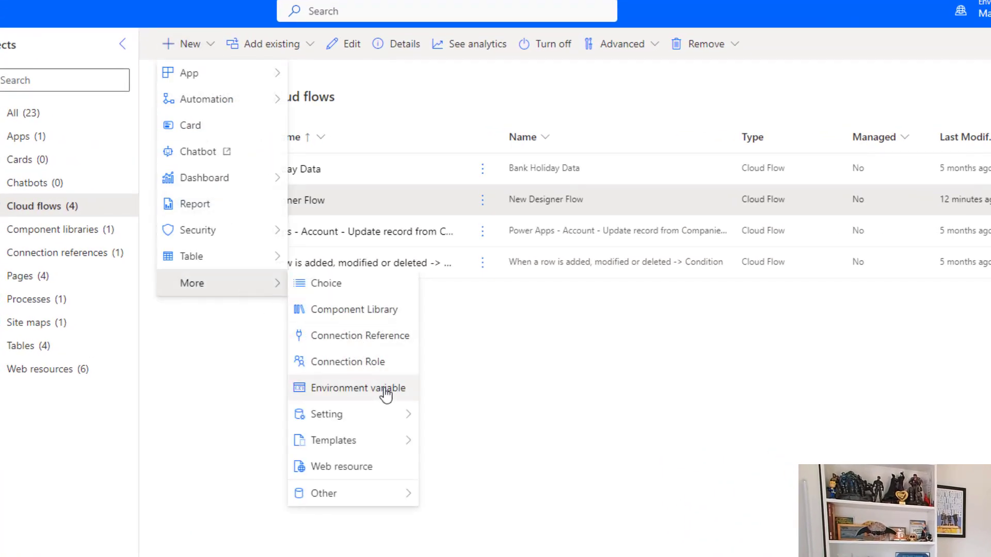
pyautogui.click(386, 395)
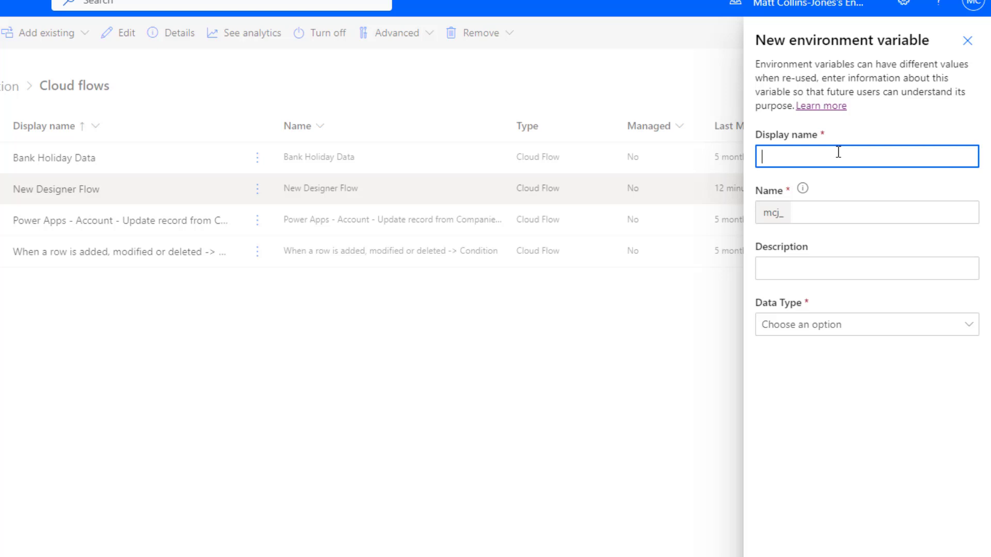
# - Give the environment variable the display name "MCJ 2 Dataverse" and the description "URL of dataverse for MCJ 2"
pyautogui.write('MCJ 2')
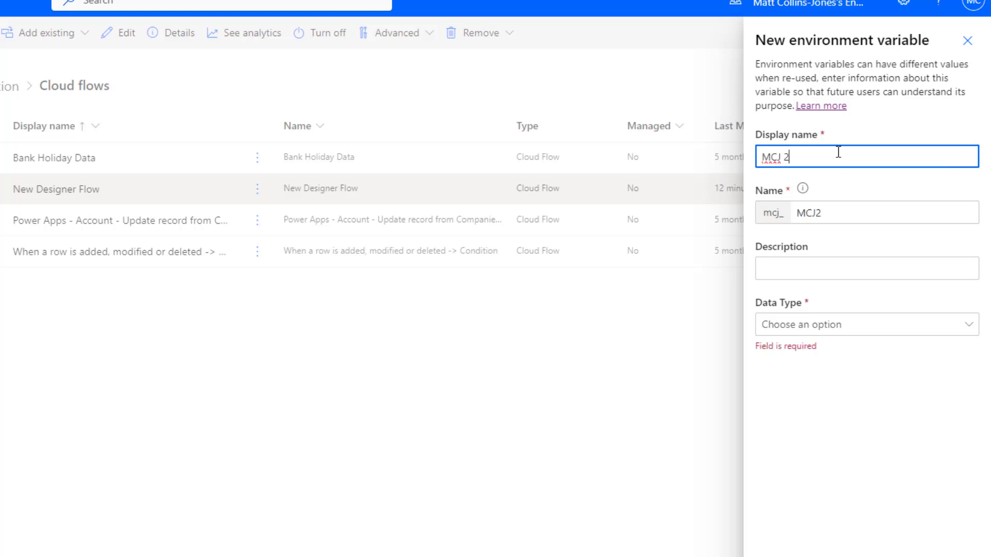
pyautogui.write(' Dataverse')
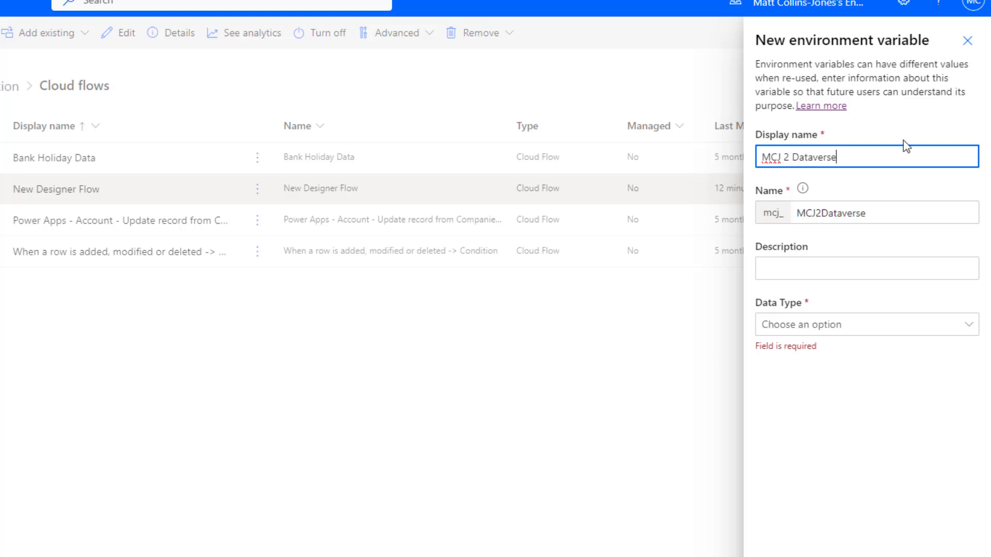
pyautogui.click(889, 273)
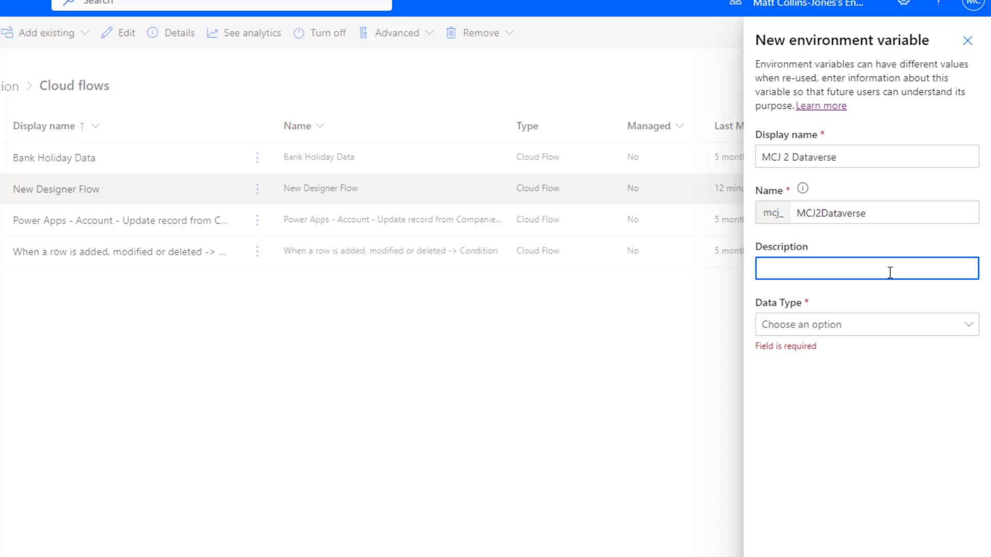
pyautogui.write('URL of dataverse for MCJ')
pyautogui.press('BackSpace')
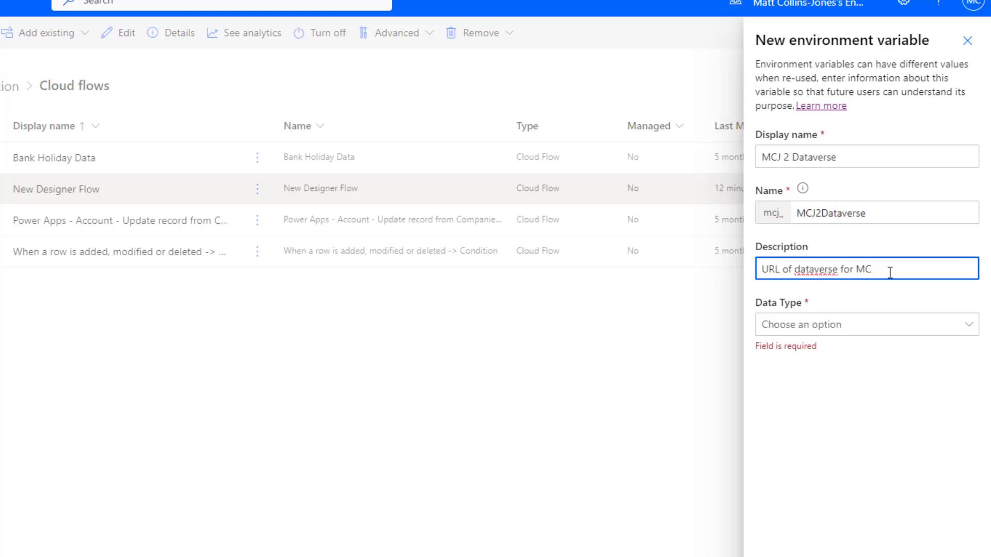
pyautogui.write('J 2')
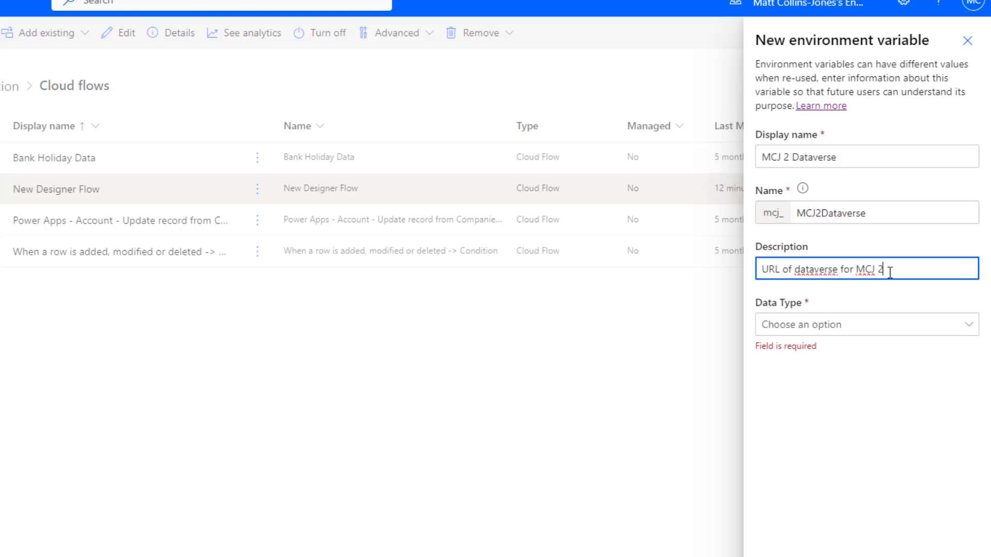
# - Set the variable's data type to Data source and its connector to Microsoft Dataverse
pyautogui.click(949, 326)
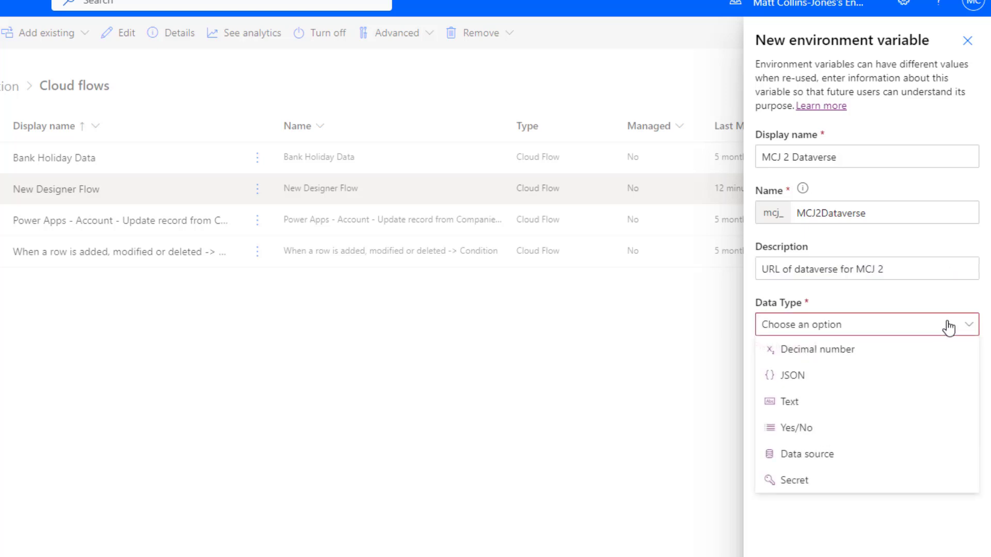
pyautogui.click(835, 464)
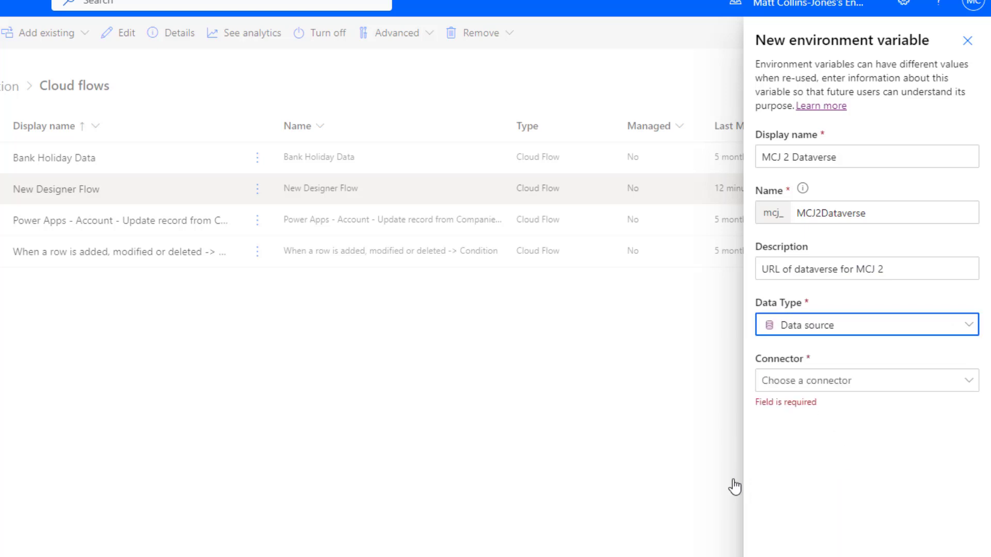
pyautogui.click(887, 383)
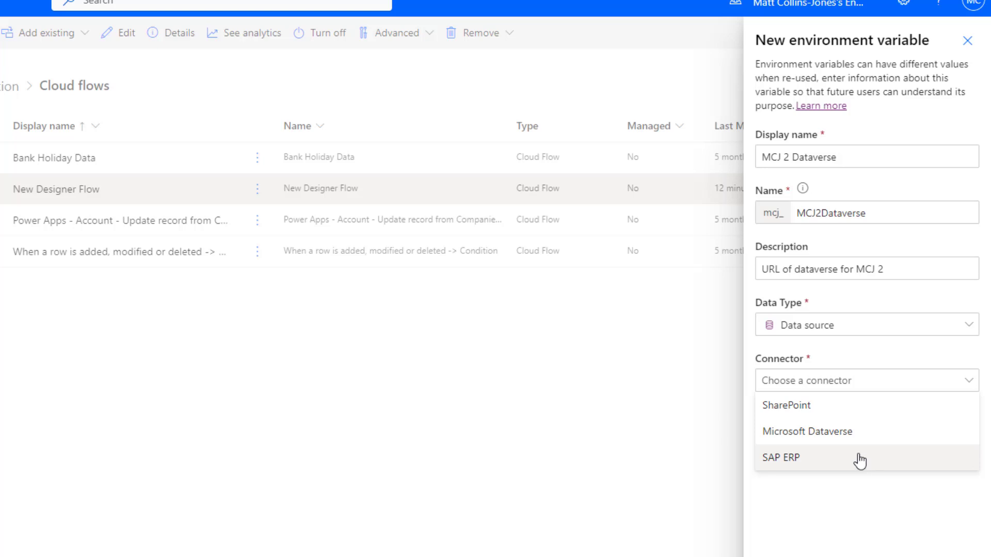
pyautogui.click(843, 433)
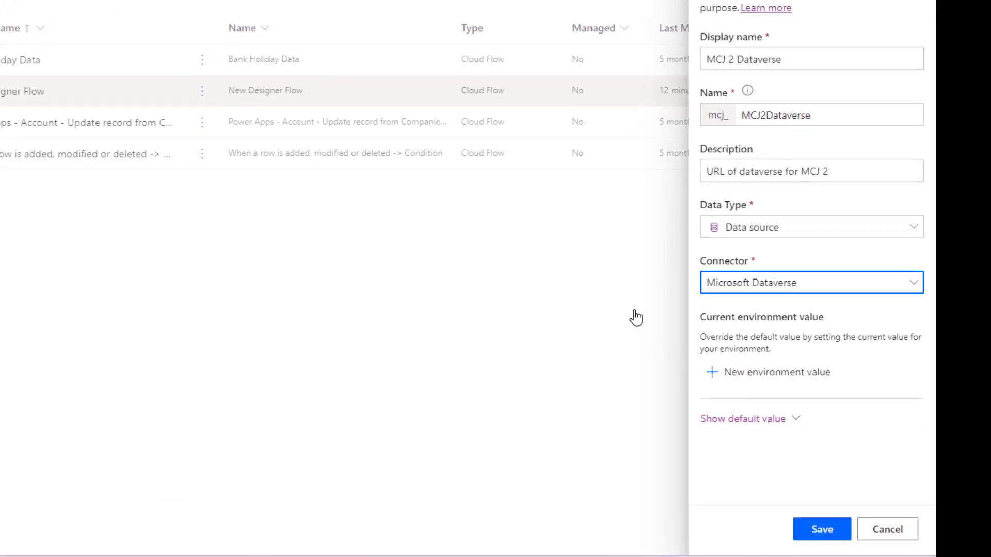
# - Set the variable's current environment value to MCJ 2 and save the environment variable
pyautogui.click(801, 425)
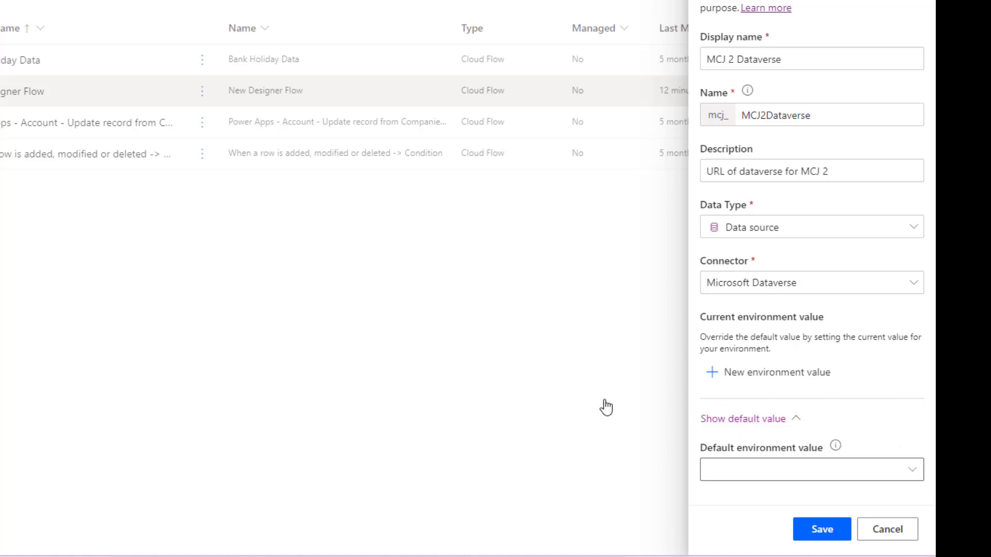
pyautogui.click(791, 374)
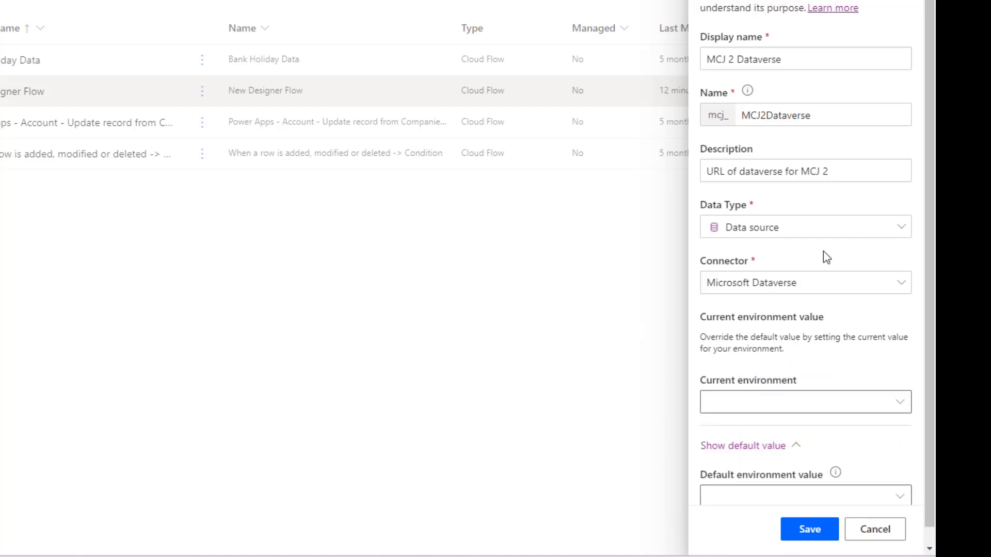
pyautogui.scroll(-1, 867, 300)
pyautogui.click(896, 390)
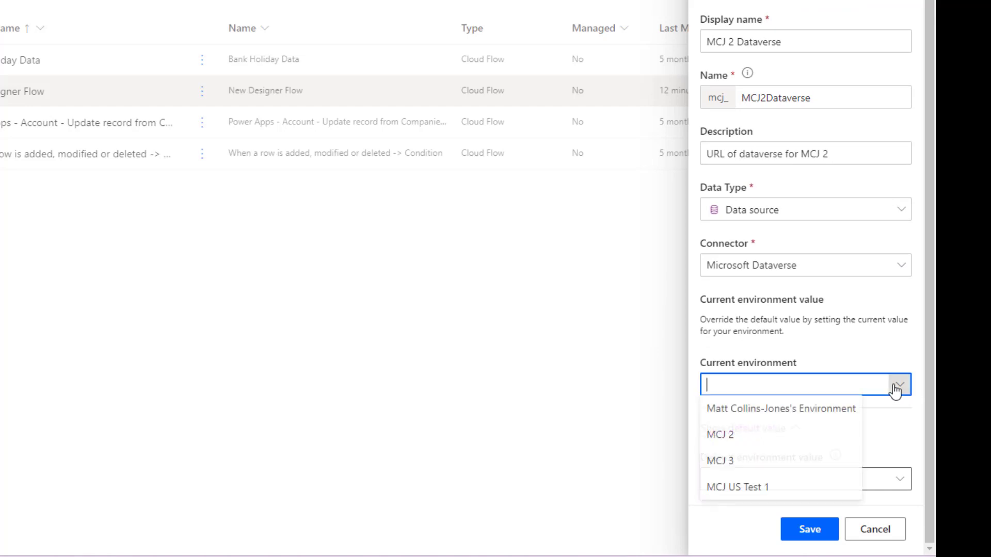
pyautogui.click(768, 442)
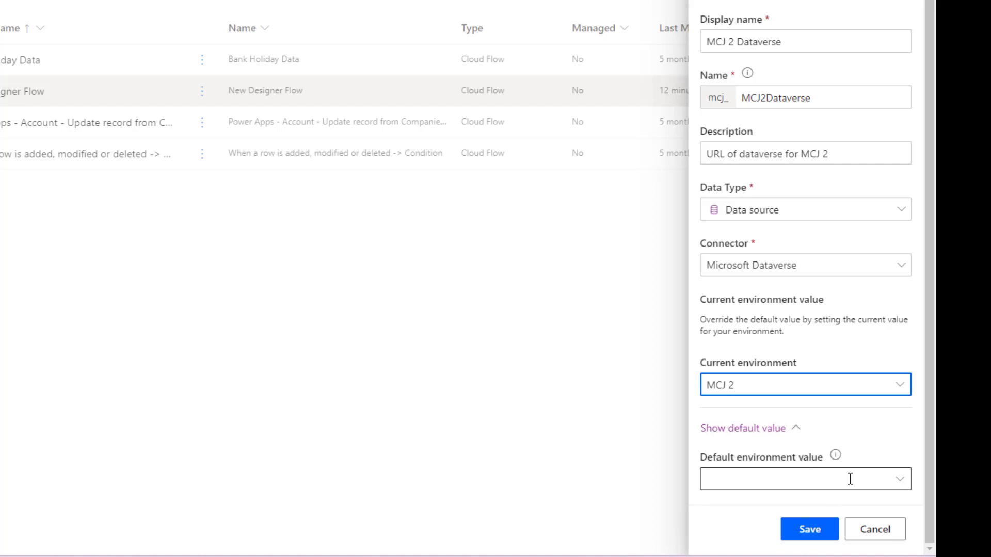
pyautogui.click(891, 390)
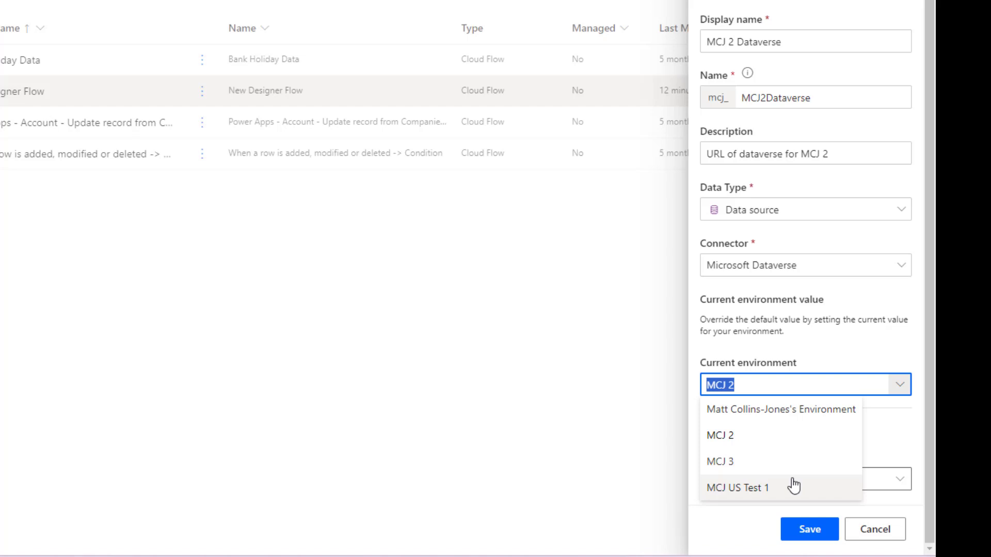
pyautogui.click(739, 435)
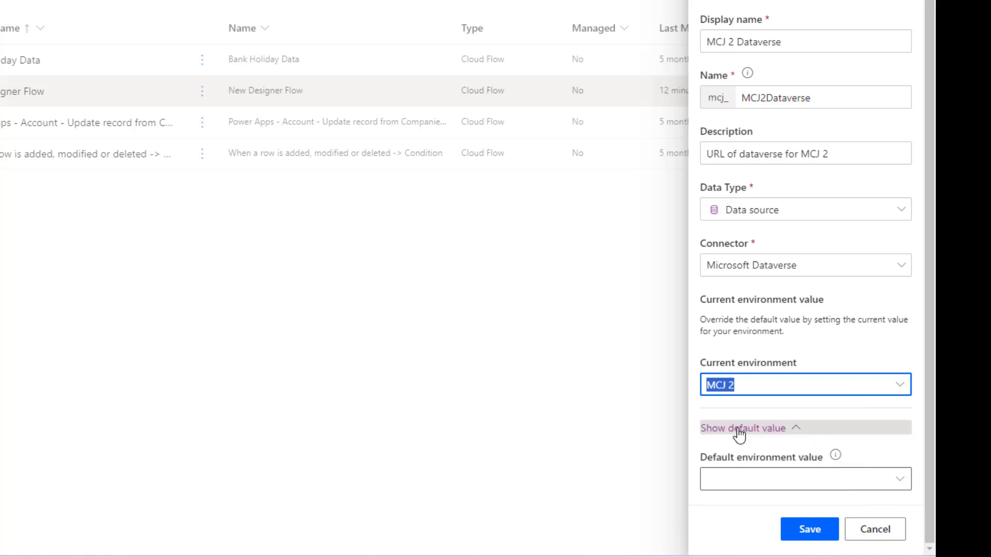
pyautogui.click(804, 534)
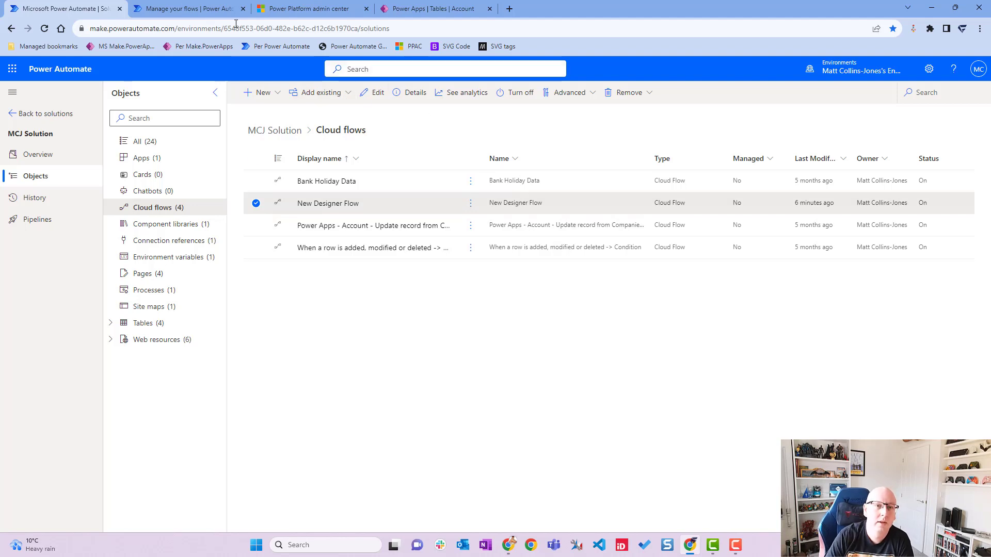
# - Return to the flow's browser tab, reload the designer discarding unsaved changes, and reopen the new row action's settings
pyautogui.click(184, 10)
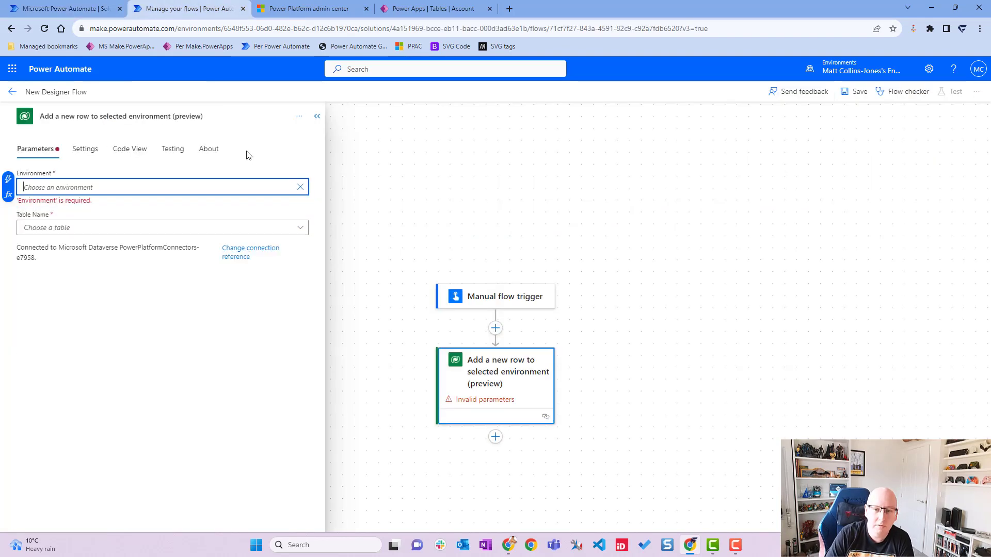
pyautogui.click(451, 174)
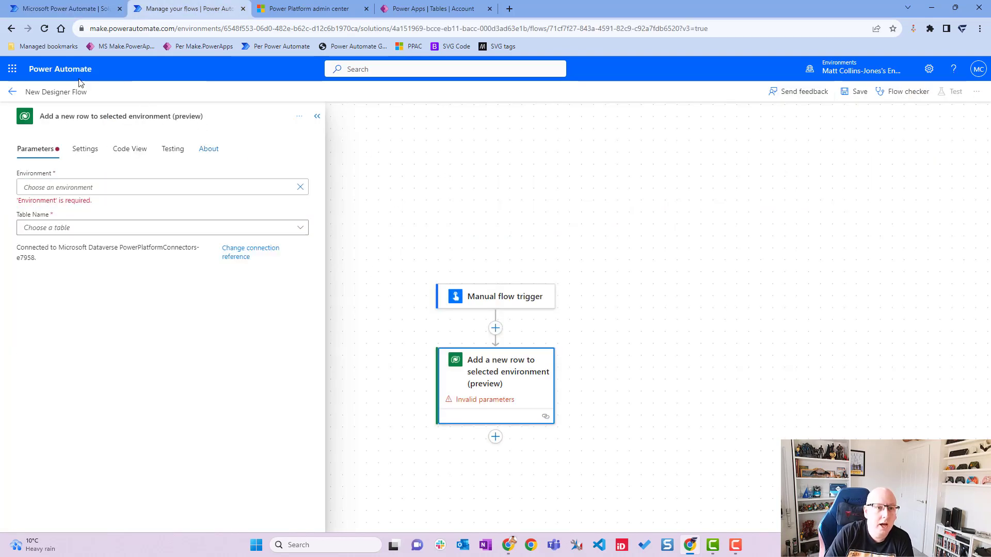
pyautogui.click(46, 30)
pyautogui.click(551, 91)
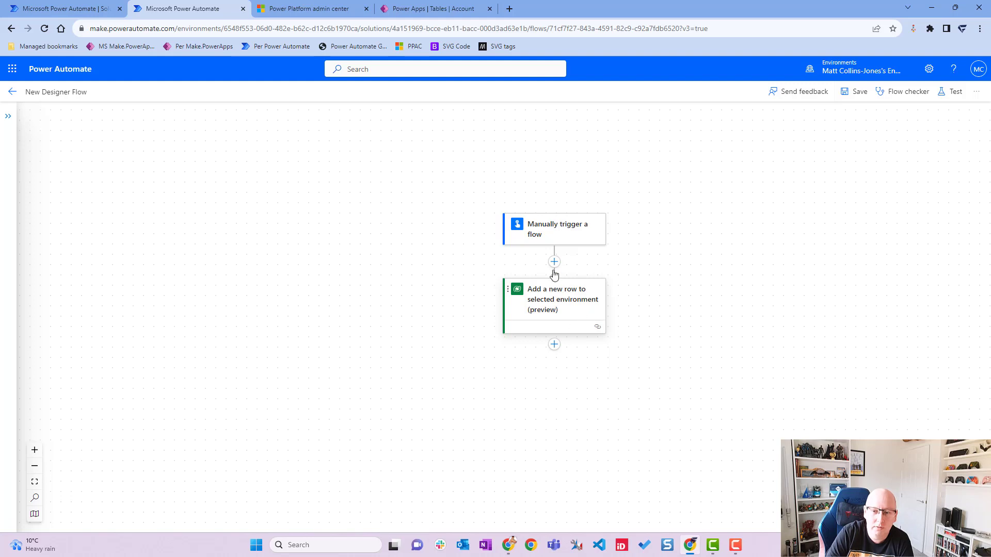
pyautogui.click(556, 285)
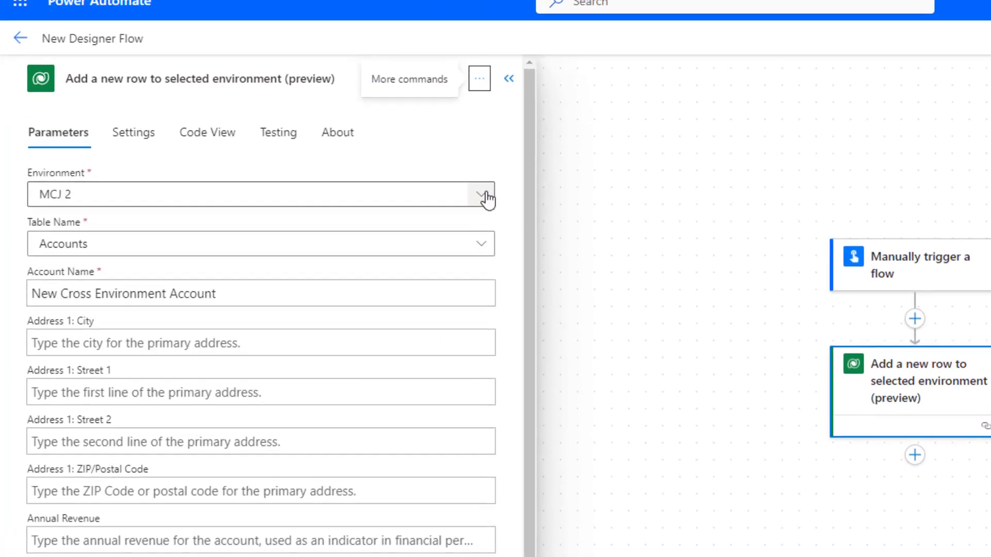
# - Set the new row action's environment to a custom value using the MCJ 2 Dataverse (mcj_MCJ2Dataverse) environment variable
pyautogui.click(485, 199)
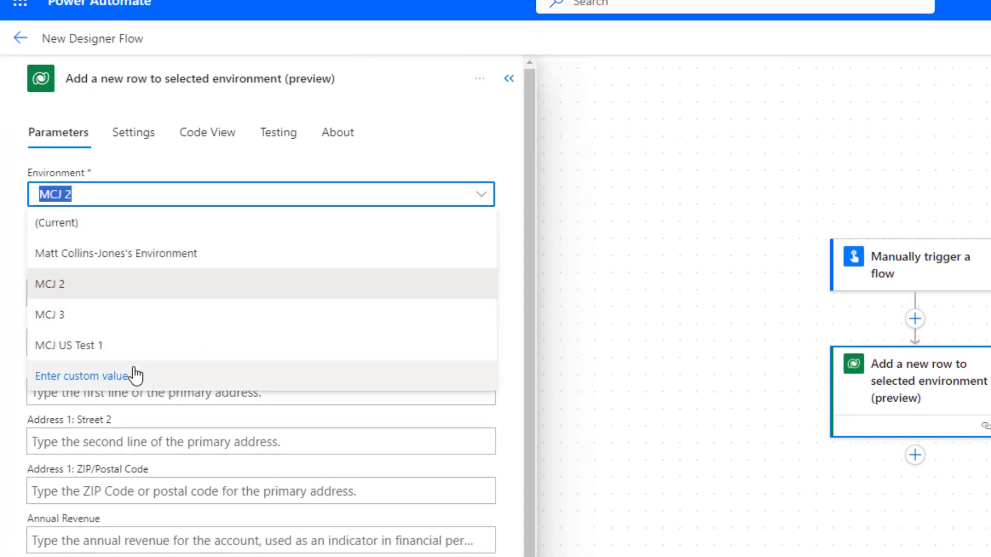
pyautogui.click(166, 376)
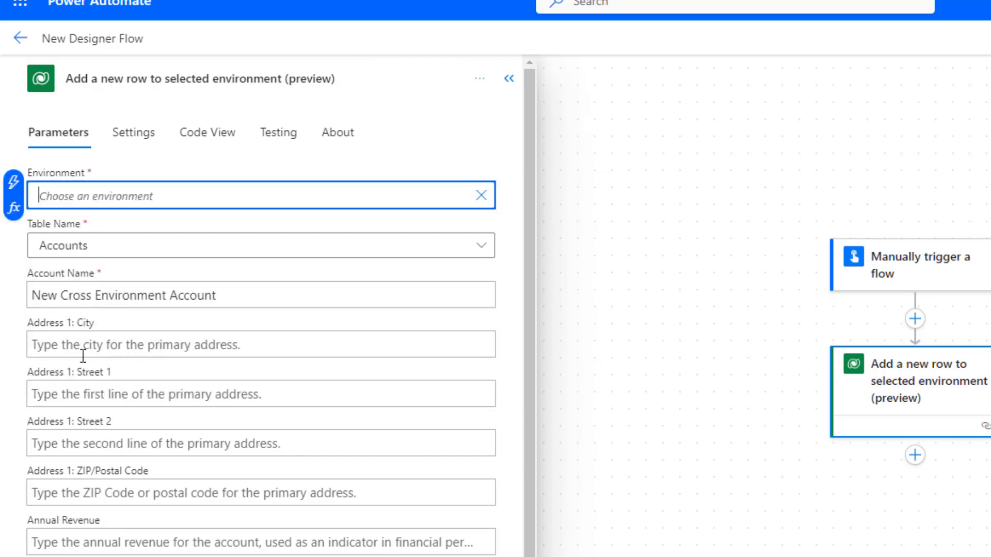
pyautogui.click(12, 186)
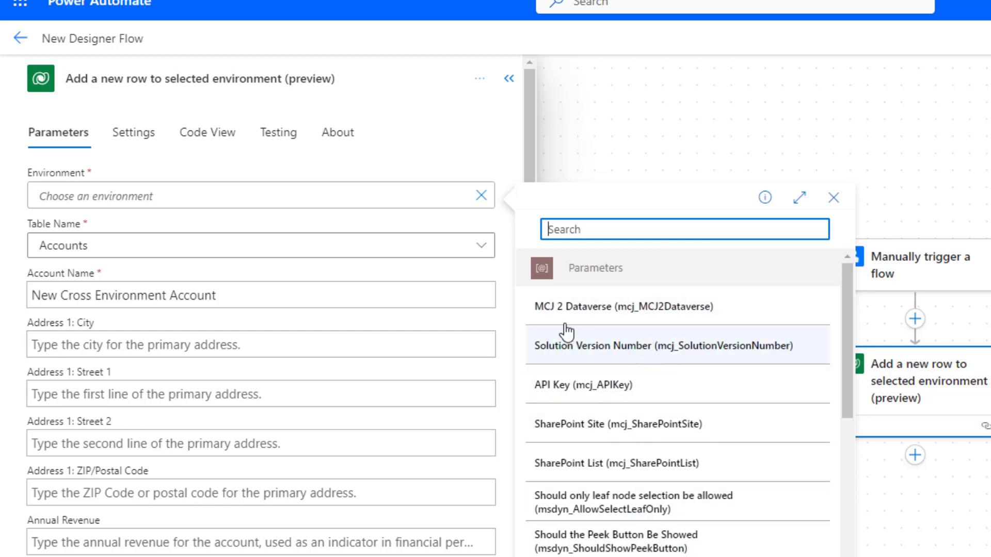
pyautogui.click(721, 314)
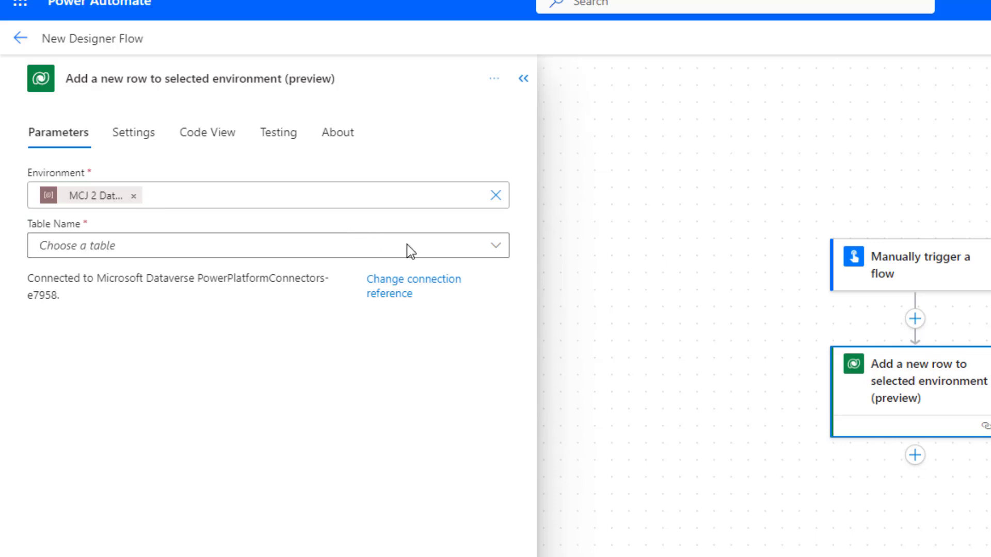
# - Set the new row action's table to Accounts and its account name to New Cross Environment Account 2, and save the flow
pyautogui.click(474, 247)
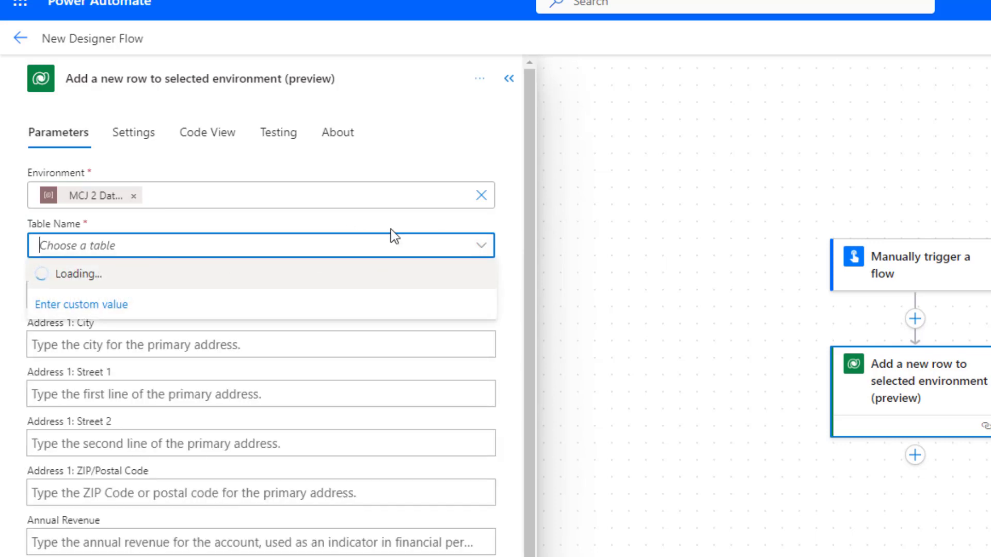
pyautogui.click(580, 40)
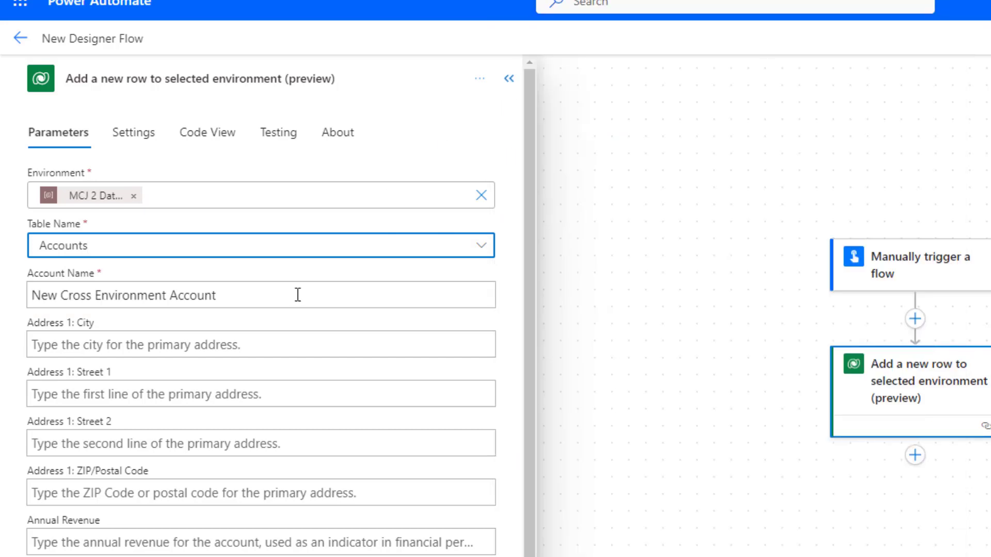
pyautogui.click(289, 287)
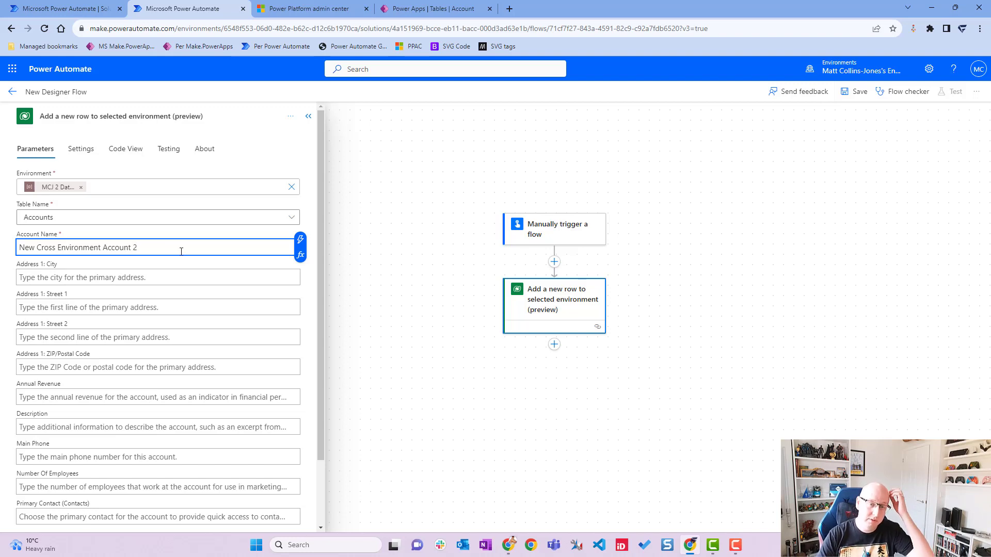
pyautogui.click(858, 92)
# - Test the flow automatically with the most recent successful trigger
pyautogui.click(953, 91)
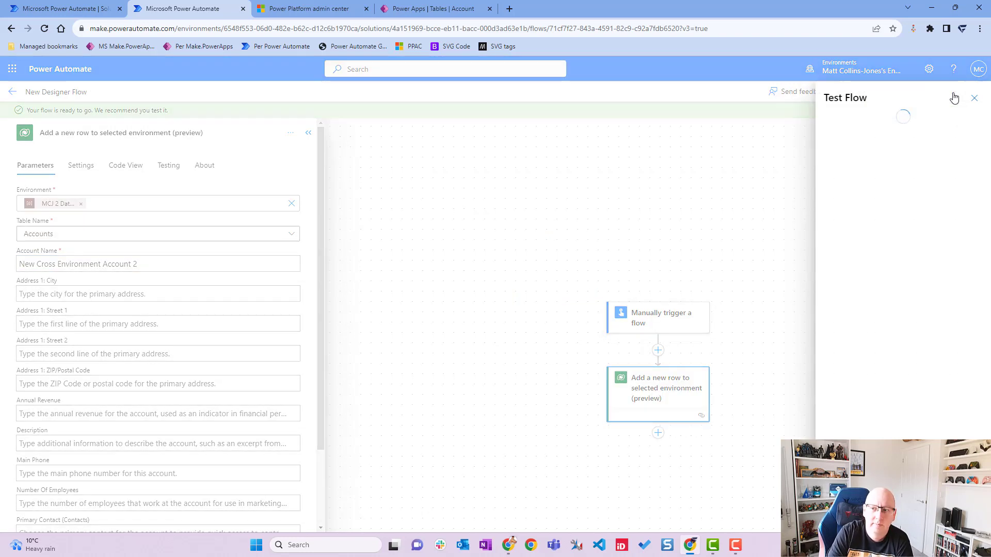
pyautogui.click(831, 121)
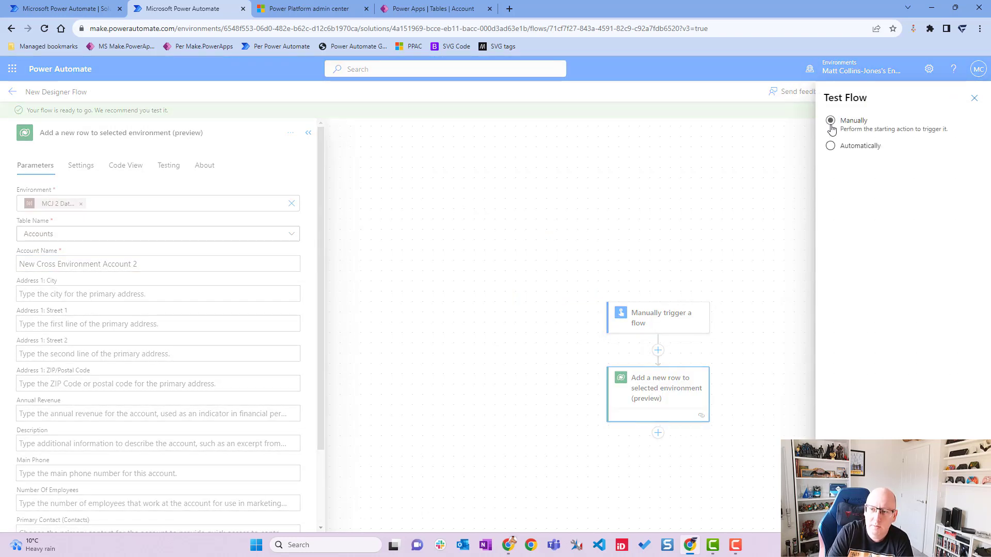
pyautogui.click(860, 146)
pyautogui.click(871, 184)
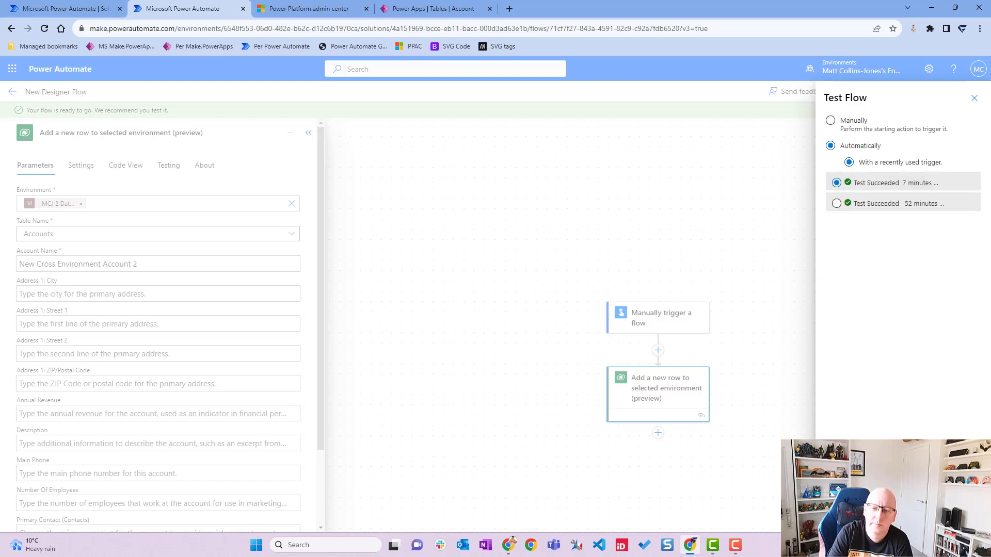
pyautogui.click(845, 517)
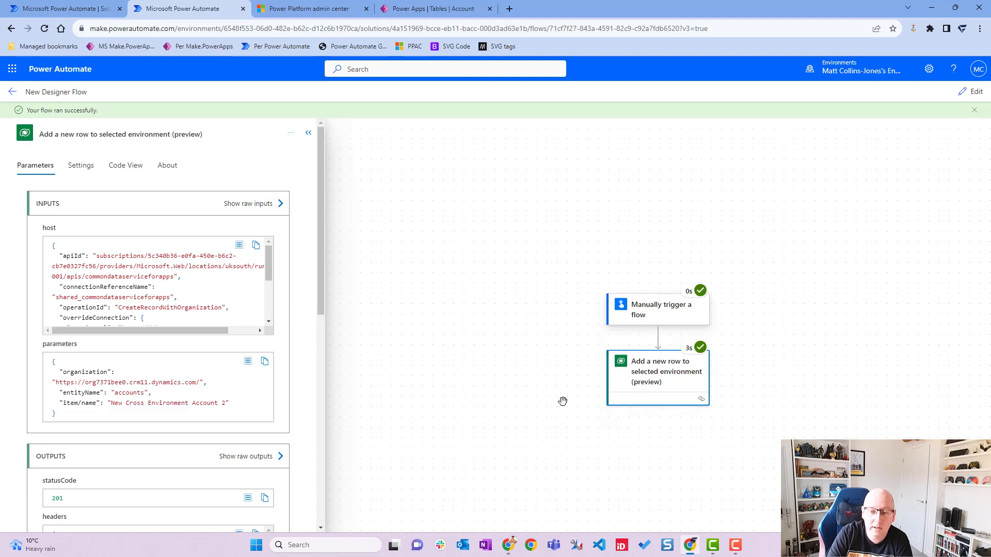
# - Examine the inputs, outputs and properties of the new row action in the test run
pyautogui.scroll(-2, 269, 235)
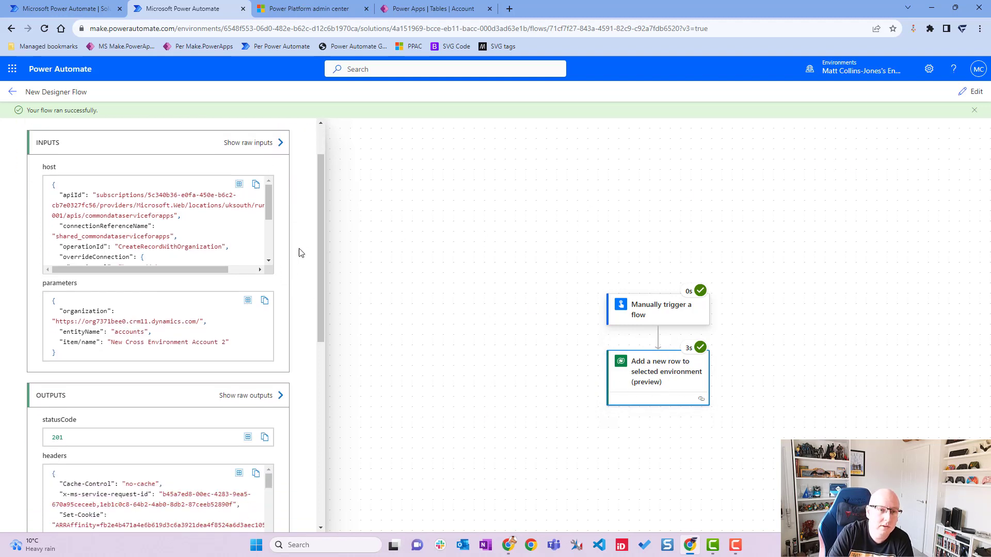
pyautogui.scroll(-6, 173, 284)
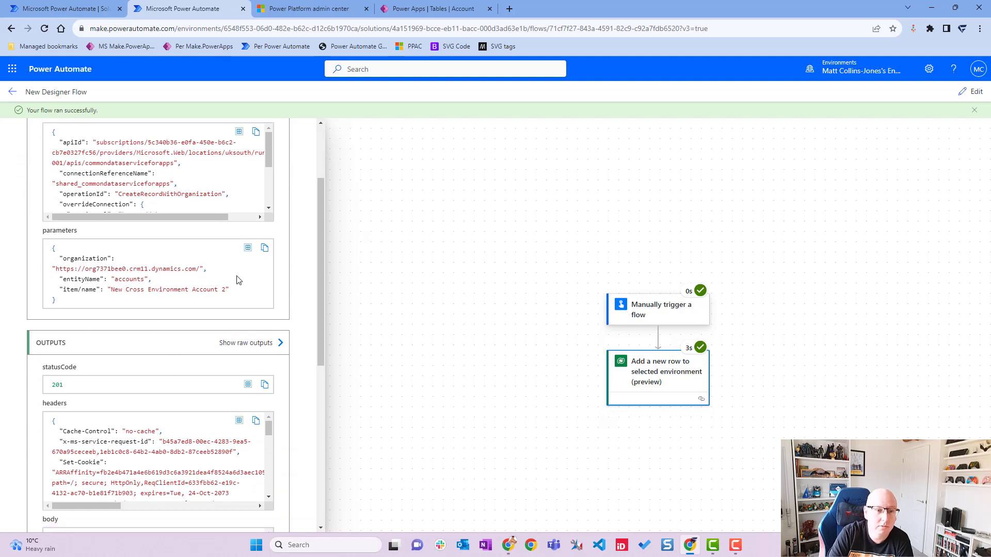
pyautogui.scroll(4, 297, 351)
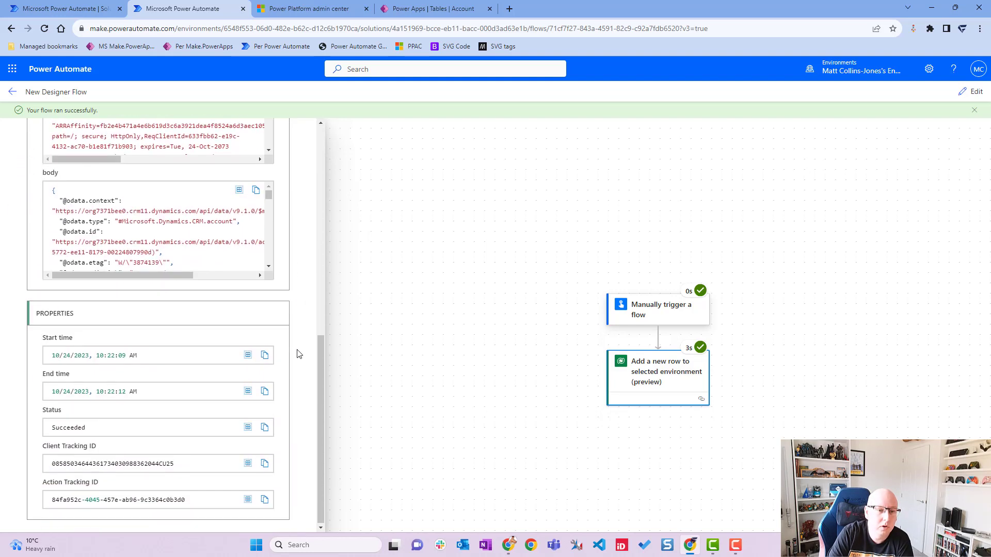
pyautogui.scroll(-2, 283, 316)
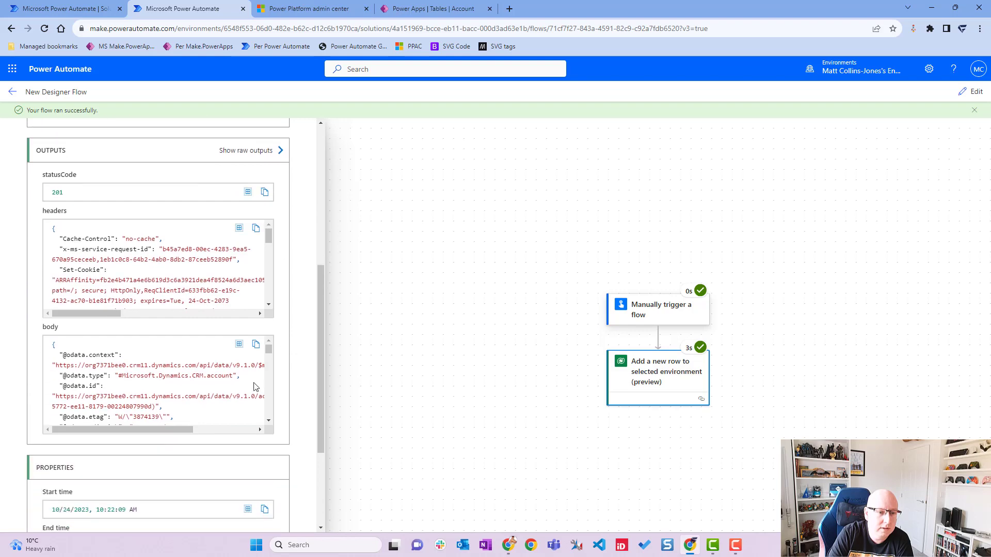
pyautogui.scroll(5, 271, 349)
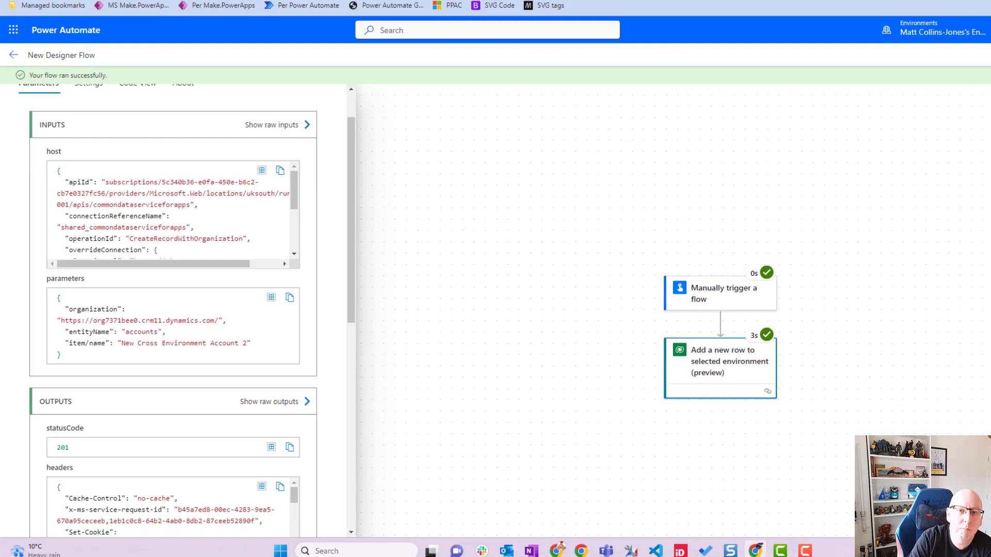
# - Switch to the MCJ 2 Account table in Power Apps, check its rows in a new tab, and return to the flow run
pyautogui.click(431, 8)
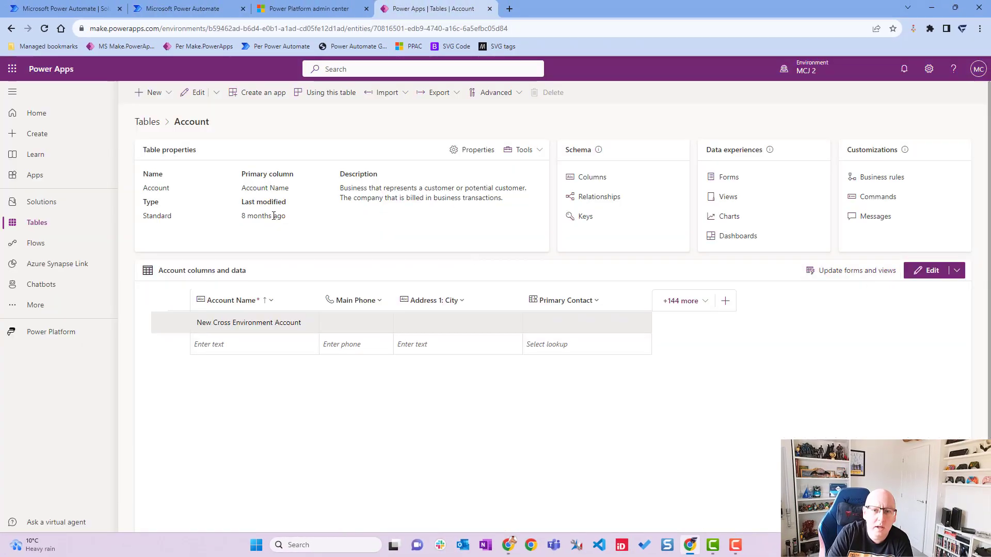
pyautogui.click(957, 270)
pyautogui.click(902, 306)
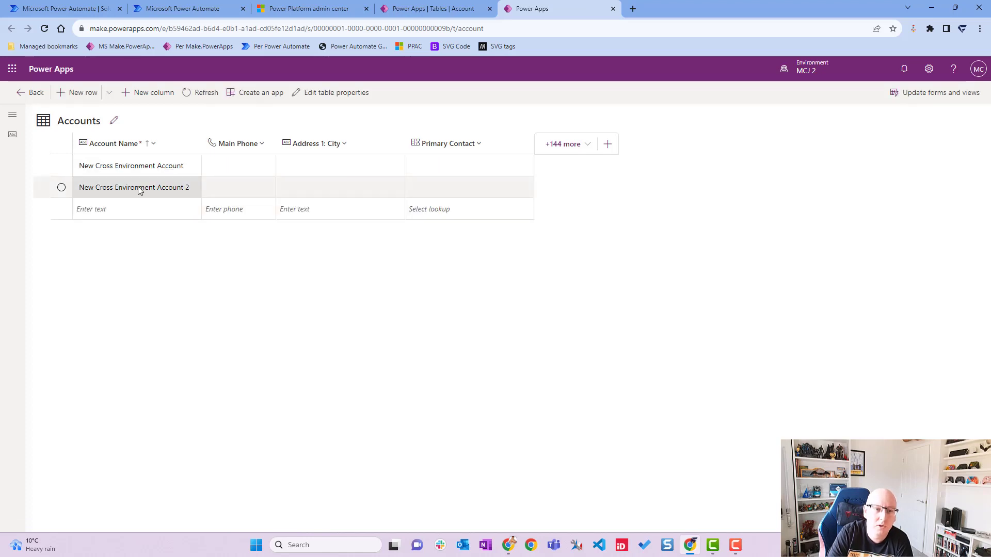
pyautogui.click(202, 8)
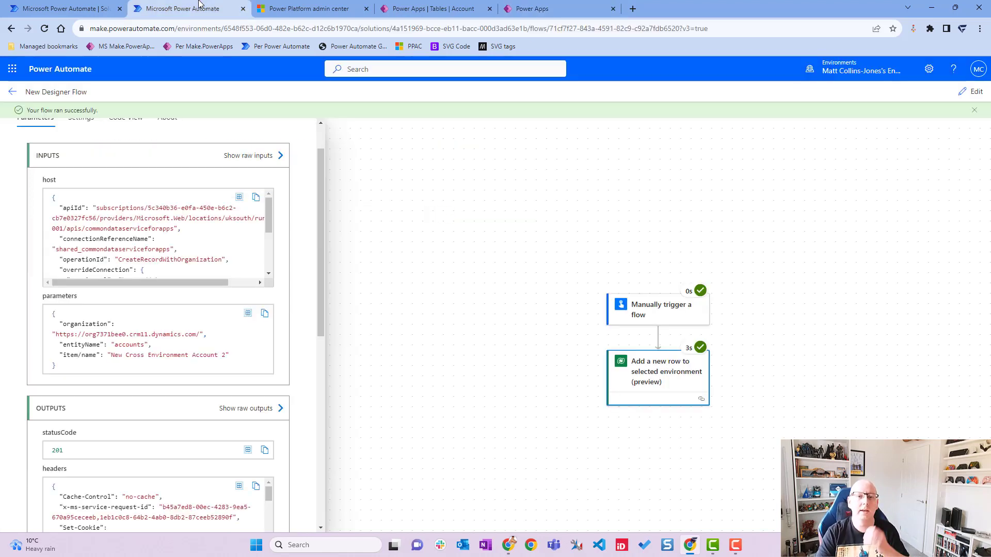